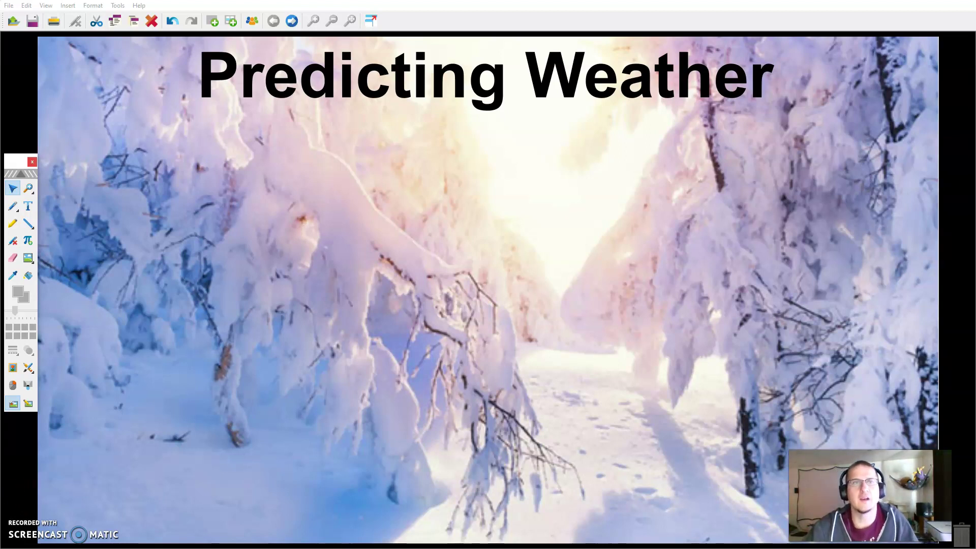
Page forward from the Predicting Weather title to the page picturing the weather instruments and eyes
{"action": "left_click", "coordinate": [413, 61]}
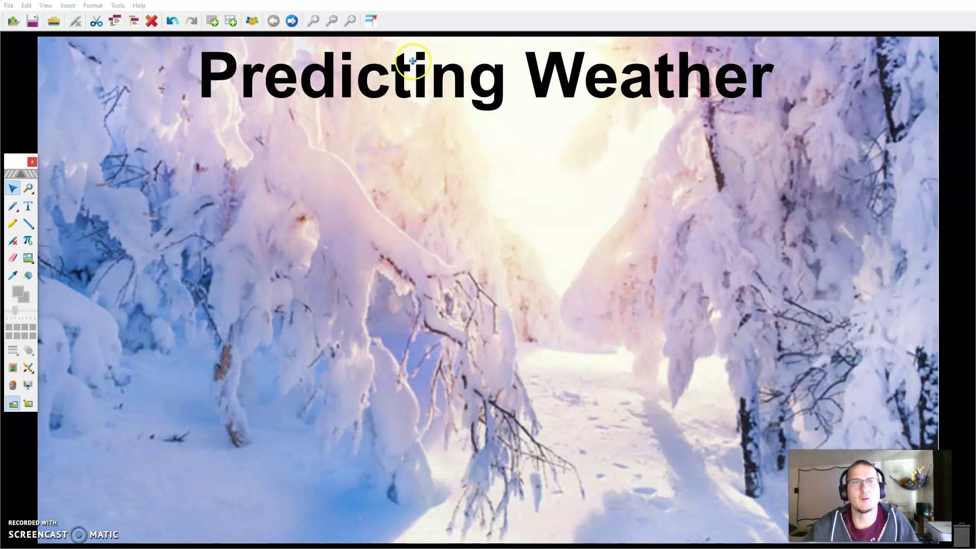
{"action": "left_click", "coordinate": [291, 21]}
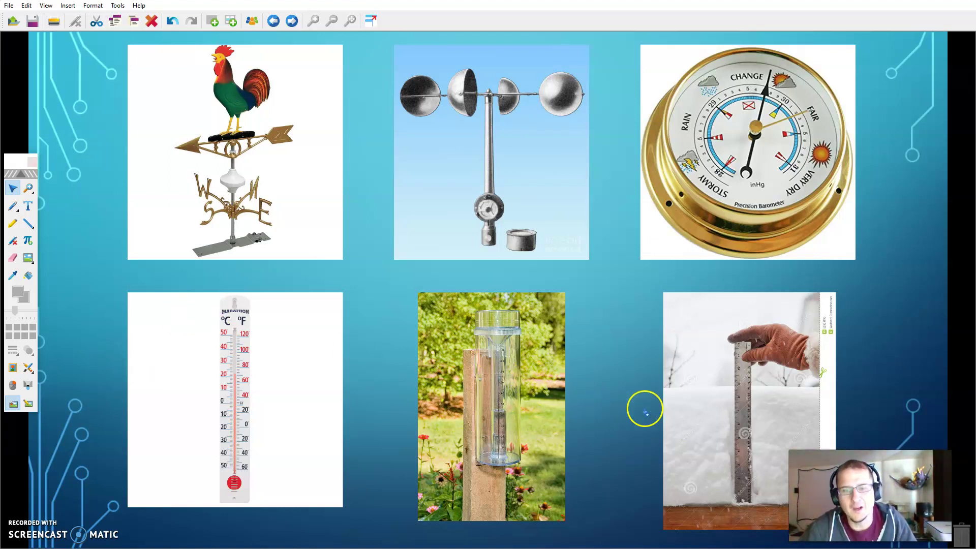
{"action": "left_click", "coordinate": [595, 387]}
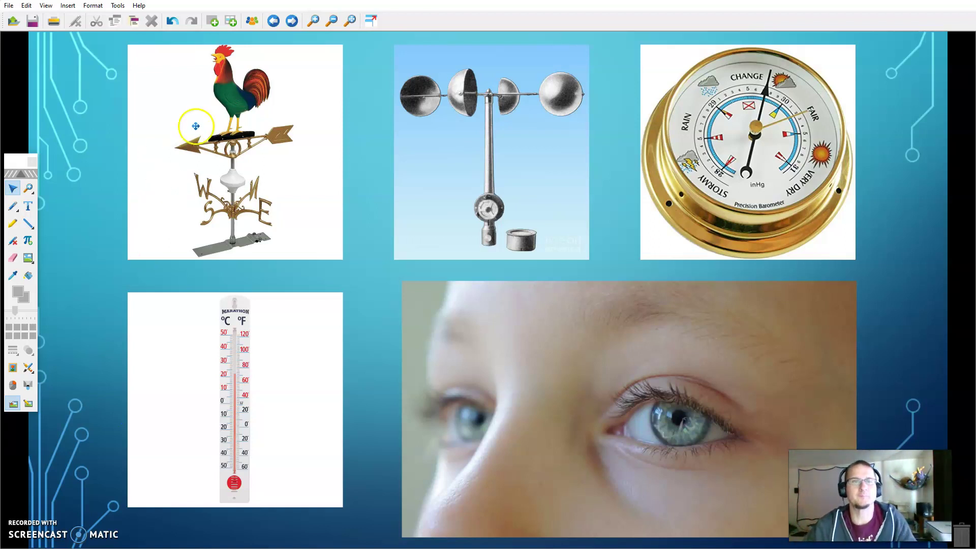
{"action": "left_click", "coordinate": [290, 22]}
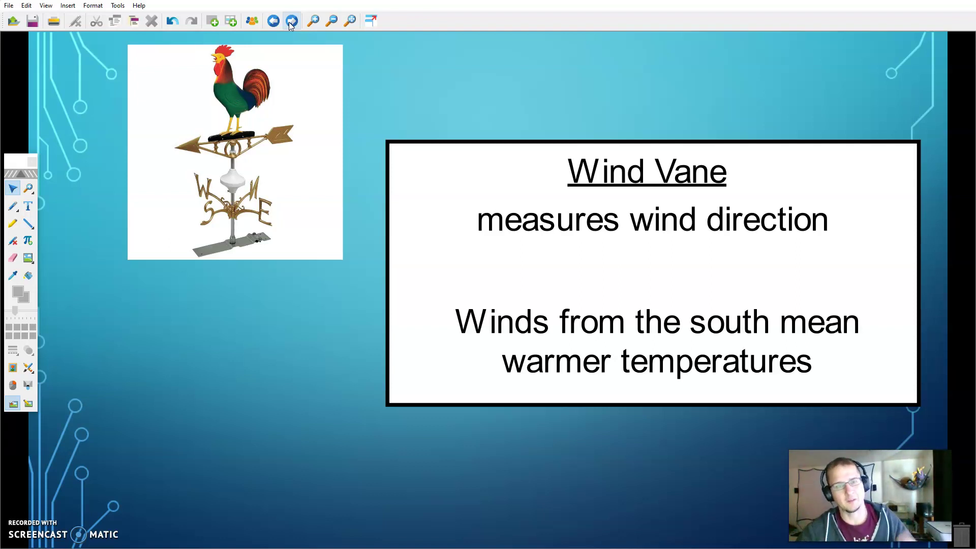
{"action": "left_click", "coordinate": [291, 26]}
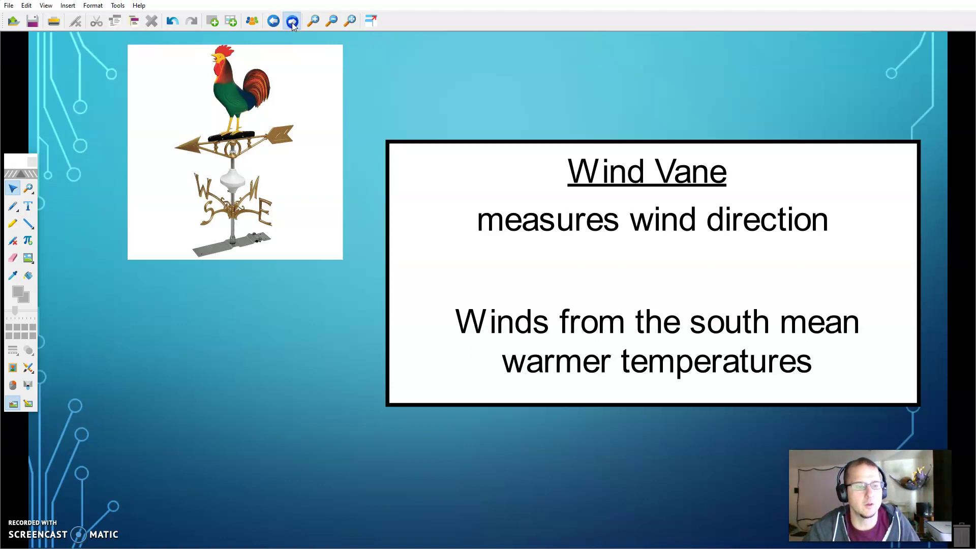
Advance to the Anemometer page about measuring wind speed
{"action": "left_click", "coordinate": [292, 21]}
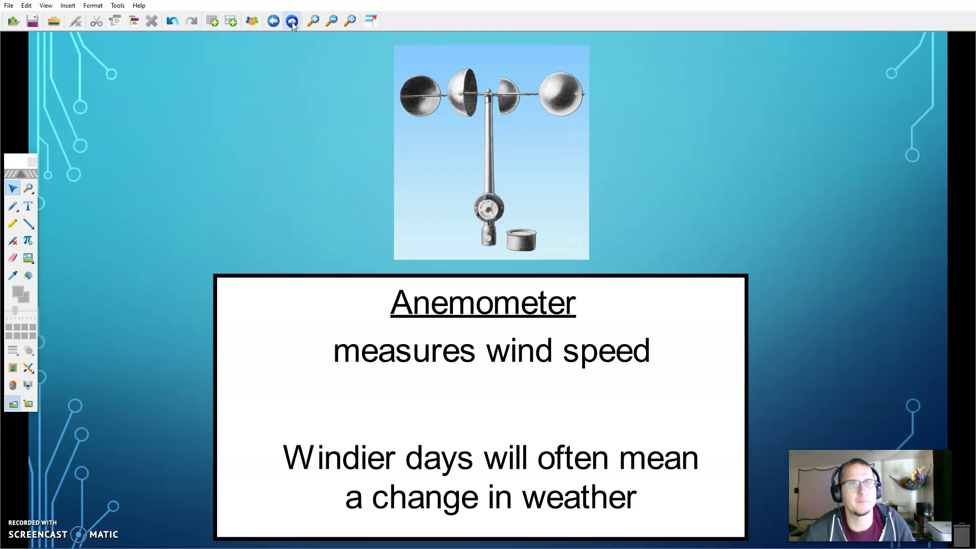
Advance to the Barometer page about air pressure and coming storms
{"action": "left_click", "coordinate": [292, 23]}
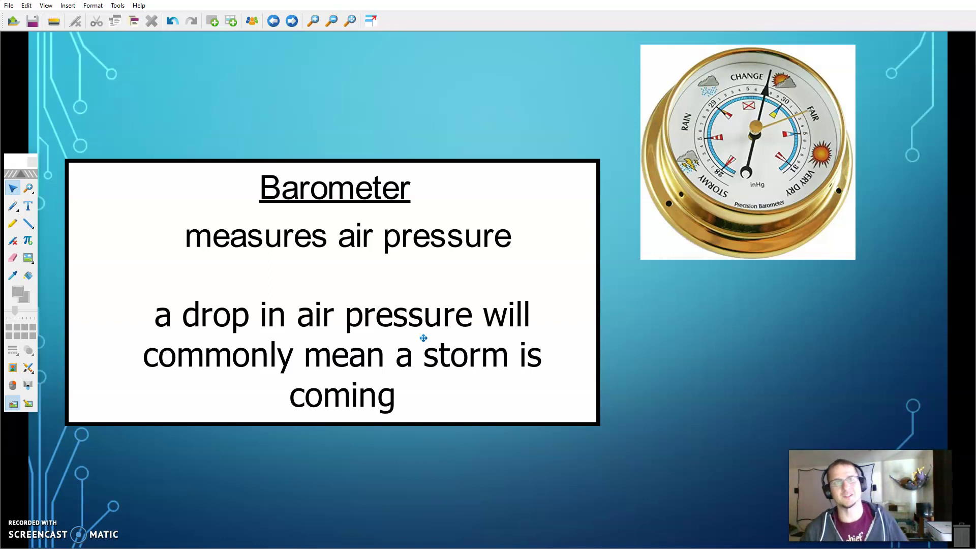
{"action": "left_click", "coordinate": [313, 21]}
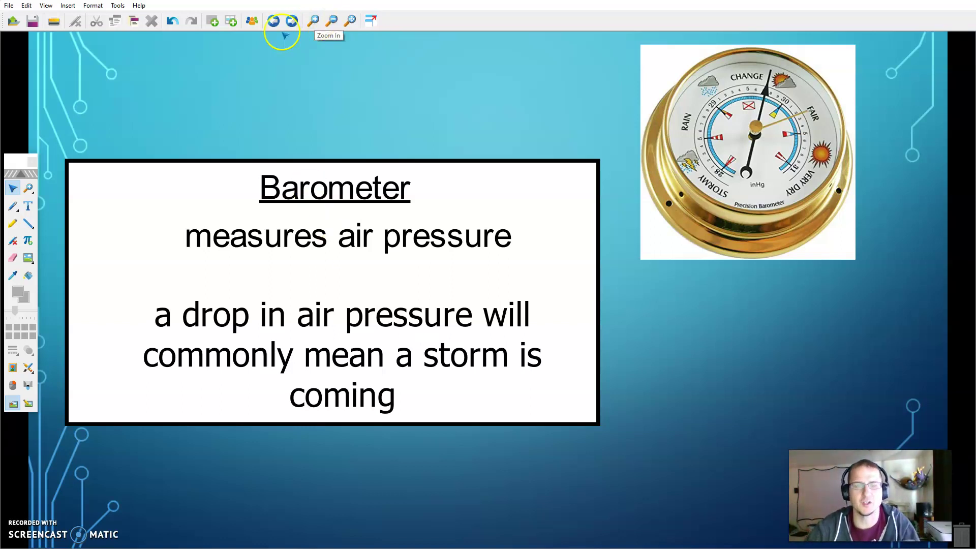
Advance to the Thermometer page giving snow, sleet and rain temperatures
{"action": "left_click", "coordinate": [292, 20]}
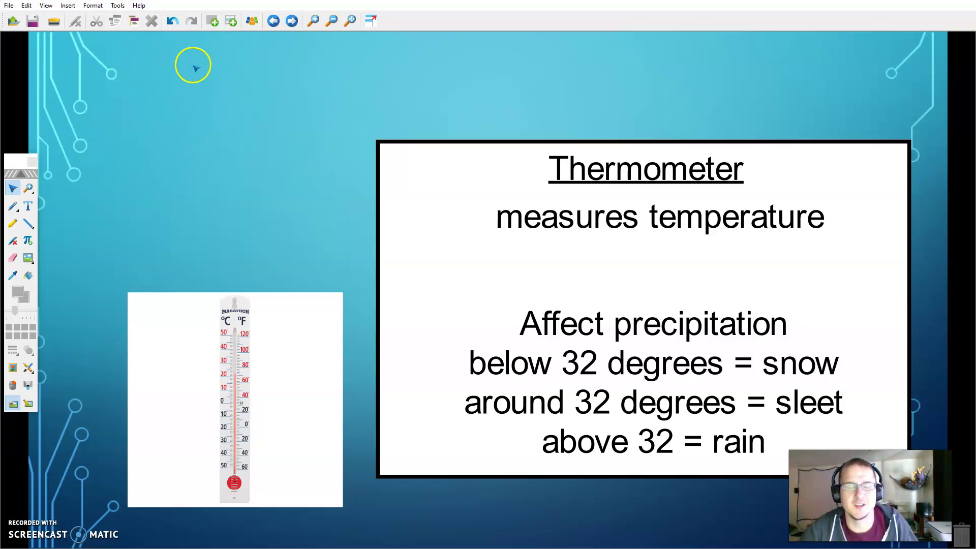
Page past the Eyes cloud-types page to the AccuWeather address page
{"action": "left_click", "coordinate": [291, 21]}
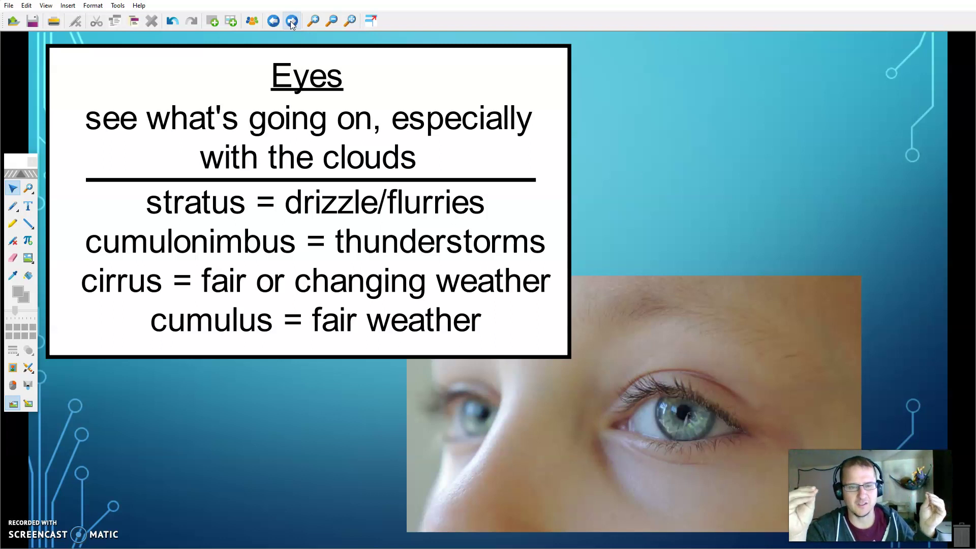
{"action": "left_click", "coordinate": [291, 21]}
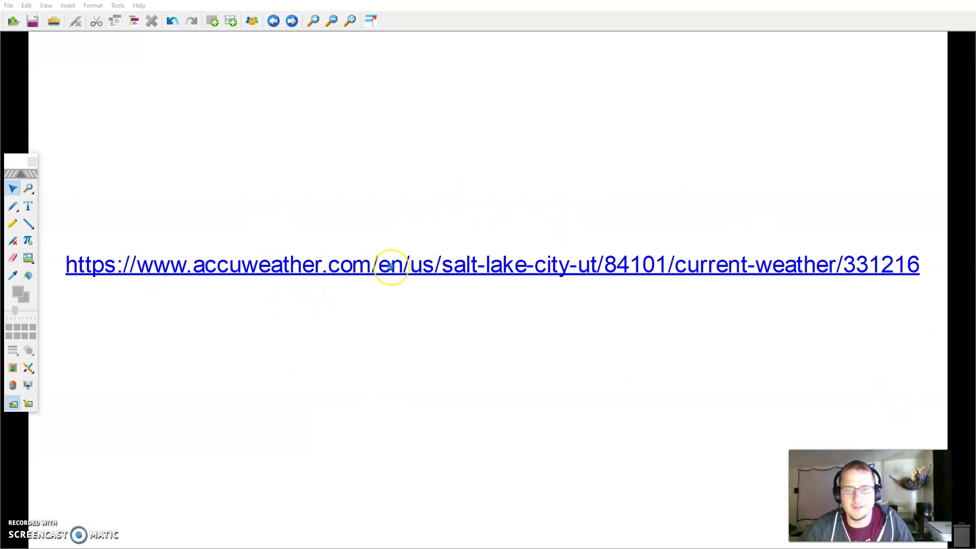
Copy the AccuWeather URL text and set it as that text's own hyperlink address
{"action": "left_click", "coordinate": [389, 265]}
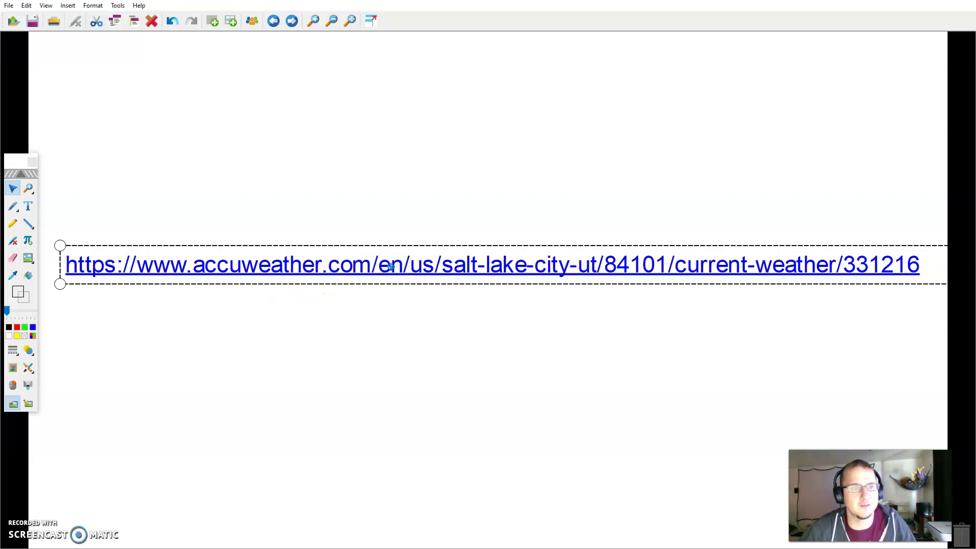
{"action": "double_click", "coordinate": [472, 270]}
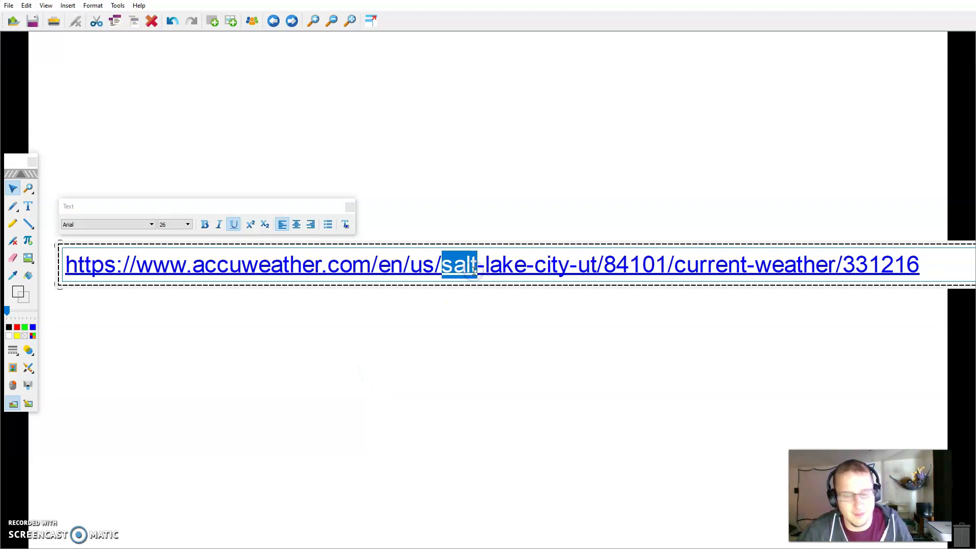
{"action": "left_click", "coordinate": [477, 334]}
{"action": "double_click", "coordinate": [600, 268]}
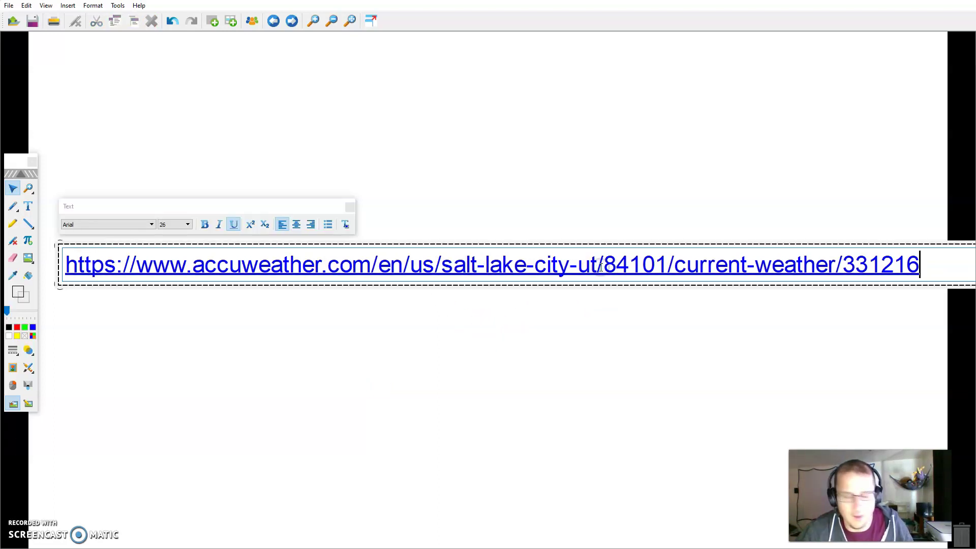
{"action": "key", "text": "ctrl+a"}
{"action": "key", "text": "ctrl+c"}
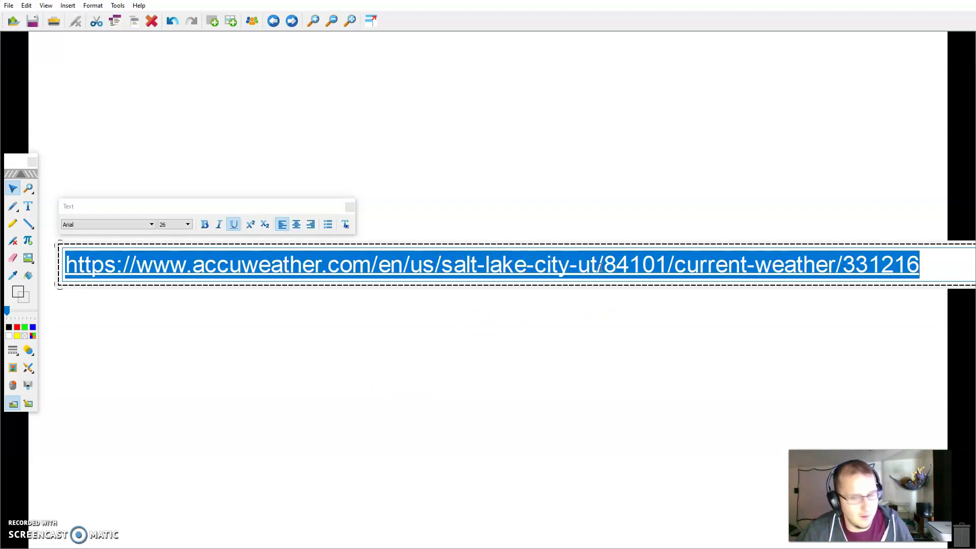
{"action": "left_click", "coordinate": [628, 332]}
{"action": "right_click", "coordinate": [572, 273]}
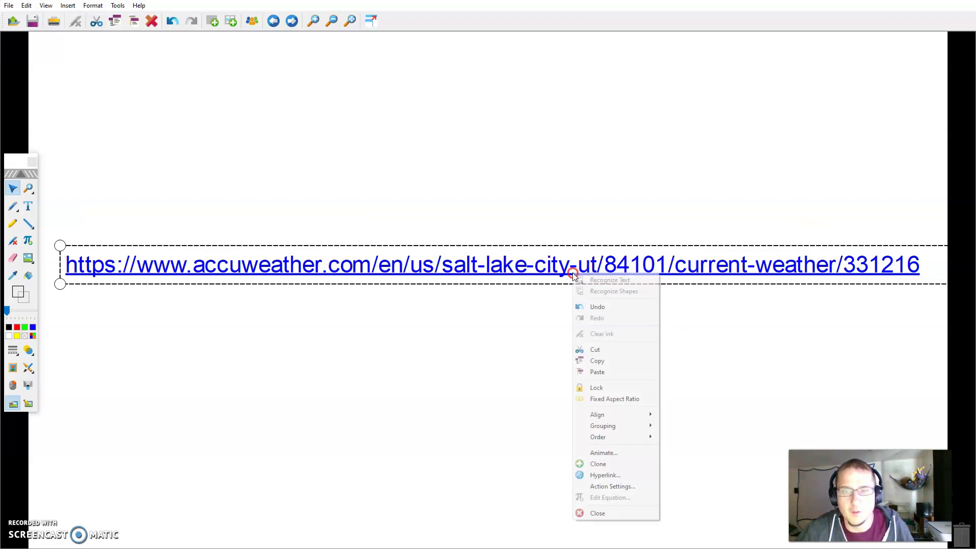
{"action": "left_click", "coordinate": [603, 474]}
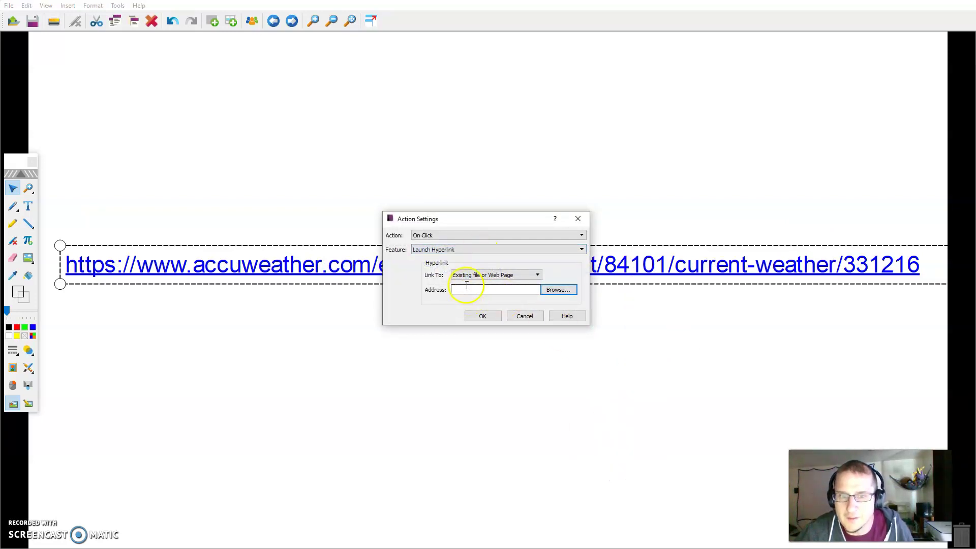
{"action": "key", "text": "ctrl+v"}
{"action": "left_click", "coordinate": [482, 316]}
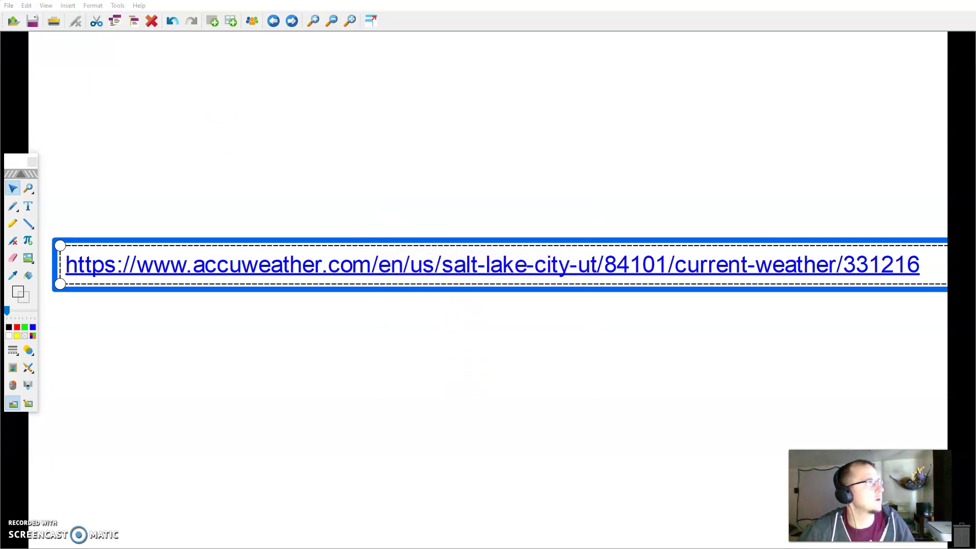
Open the linked Salt Lake City AccuWeather page and expand the current weather card
{"action": "left_click", "coordinate": [331, 265]}
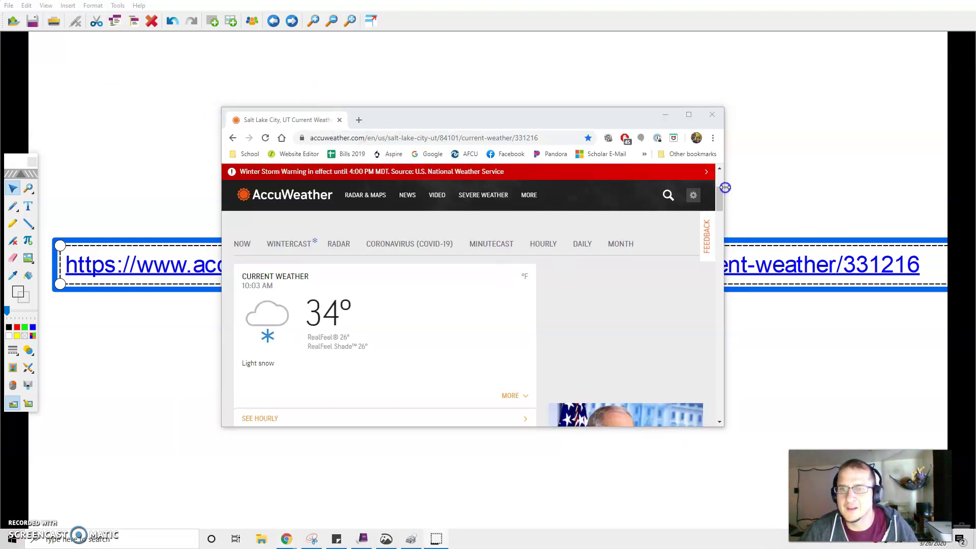
{"action": "scroll", "coordinate": [724, 193], "scroll_direction": "down", "scroll_amount": 4}
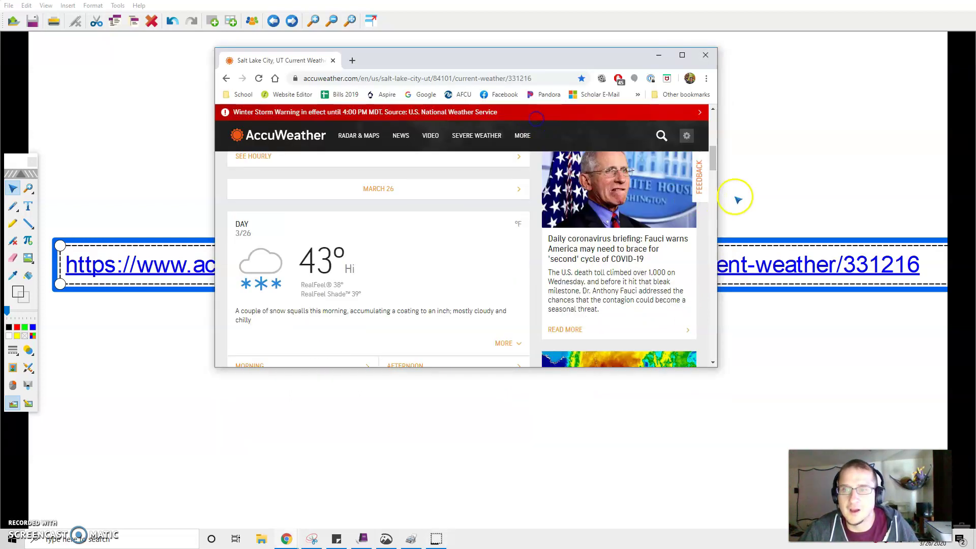
{"action": "mouse_move", "coordinate": [711, 162]}
{"action": "left_mouse_down"}
{"action": "mouse_move", "coordinate": [712, 173]}
{"action": "mouse_move", "coordinate": [712, 163]}
{"action": "left_mouse_up"}
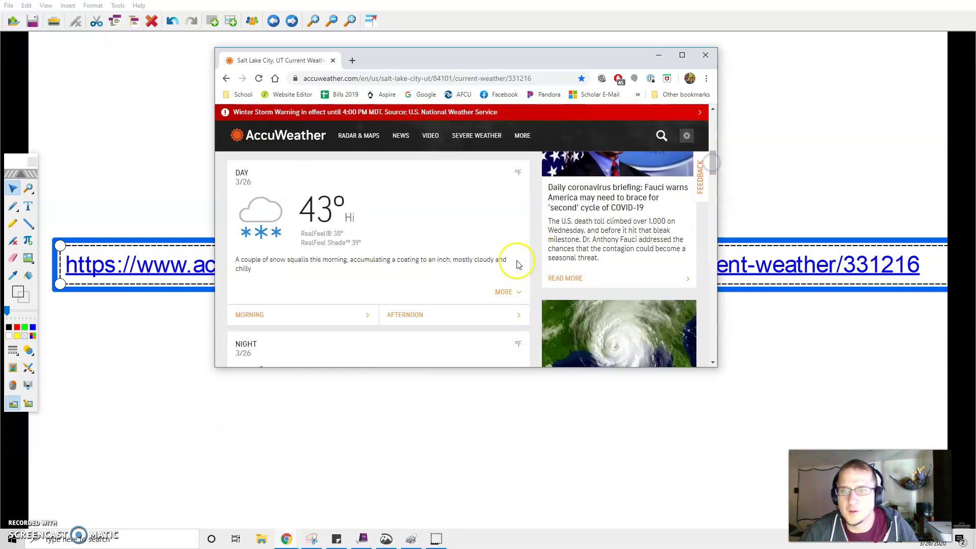
{"action": "scroll", "coordinate": [515, 259], "scroll_direction": "up", "scroll_amount": 3}
{"action": "left_click", "coordinate": [440, 276]}
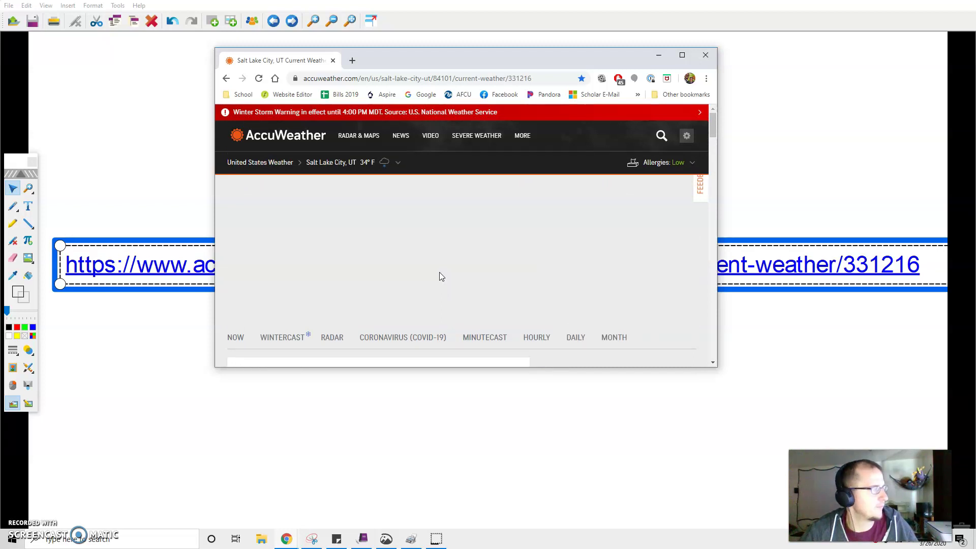
{"action": "scroll", "coordinate": [439, 274], "scroll_direction": "up", "scroll_amount": 2}
{"action": "left_click", "coordinate": [505, 336]}
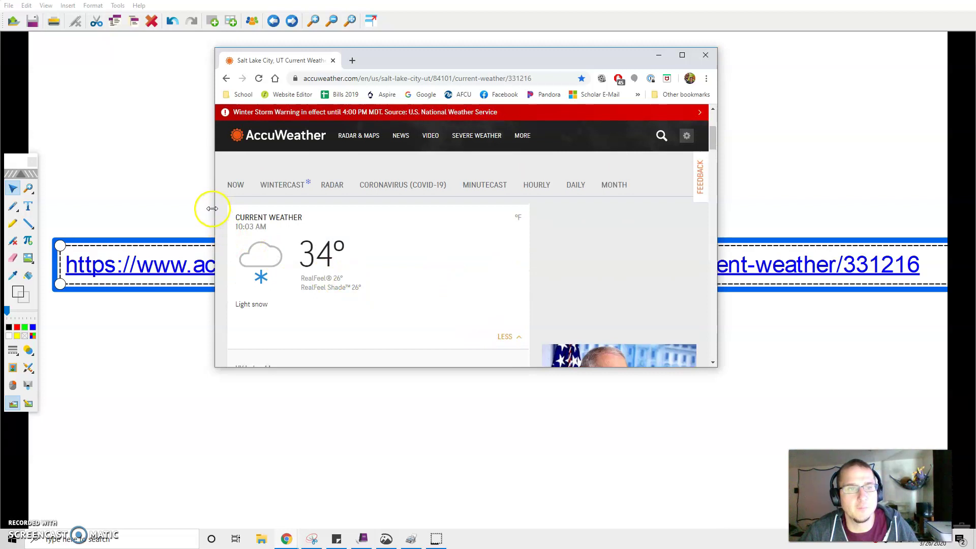
Enlarge the browser window wider and taller to show more of the forecast
{"action": "left_click_drag", "start_coordinate": [211, 209], "coordinate": [79, 209]}
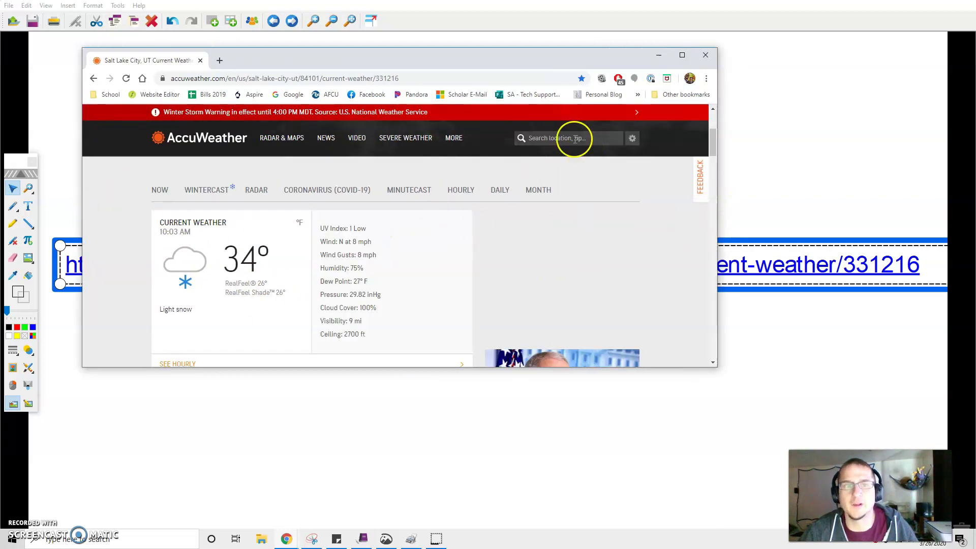
{"action": "left_click_drag", "start_coordinate": [386, 51], "coordinate": [510, 37]}
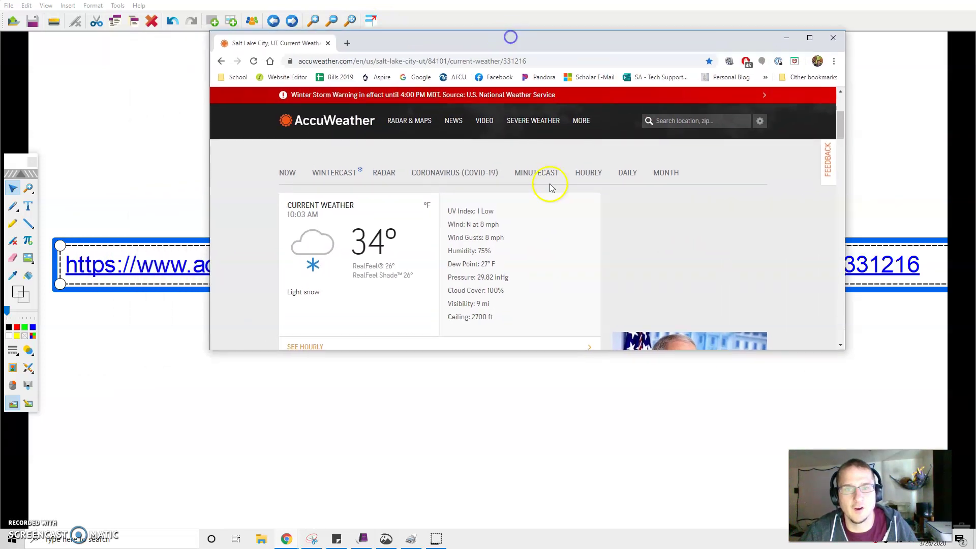
{"action": "scroll", "coordinate": [585, 249], "scroll_direction": "down", "scroll_amount": 1}
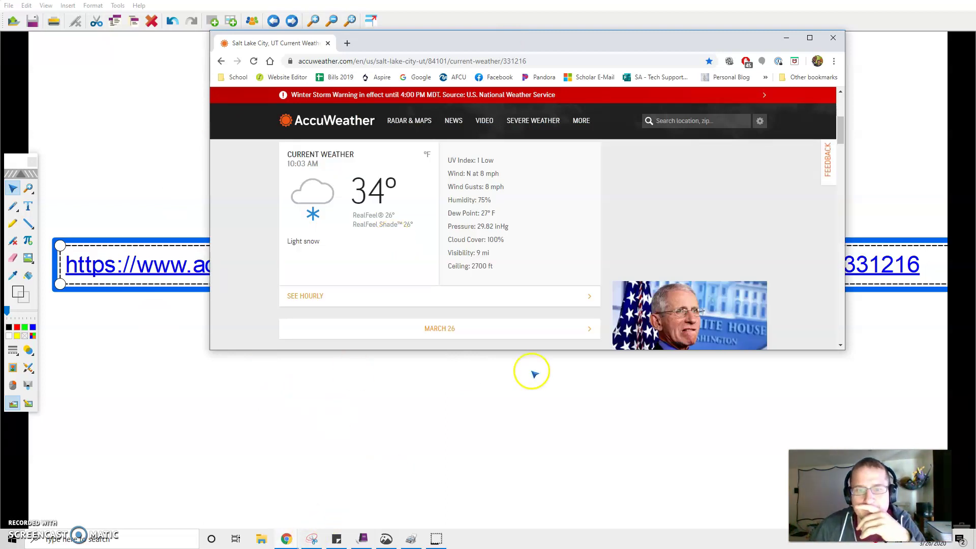
{"action": "left_click_drag", "start_coordinate": [538, 349], "coordinate": [542, 492]}
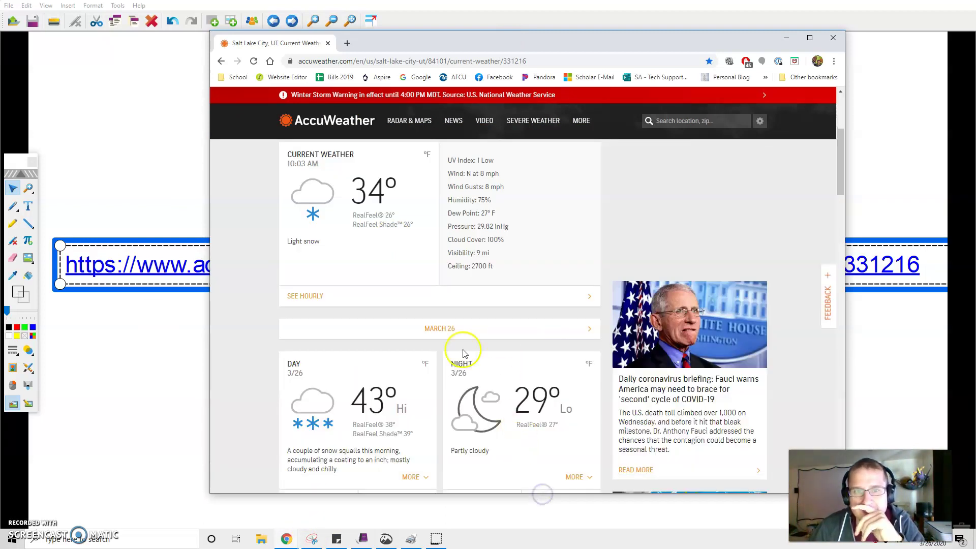
{"action": "scroll", "coordinate": [457, 366], "scroll_direction": "up", "scroll_amount": 1}
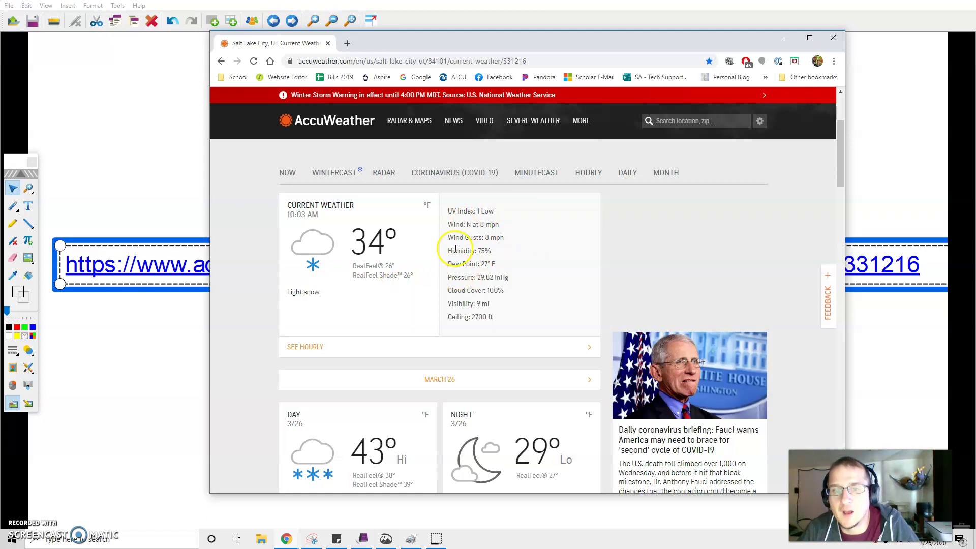
Highlight the Humidity: 75% and Cloud Cover: 100% lines
{"action": "left_click_drag", "start_coordinate": [449, 250], "coordinate": [499, 251]}
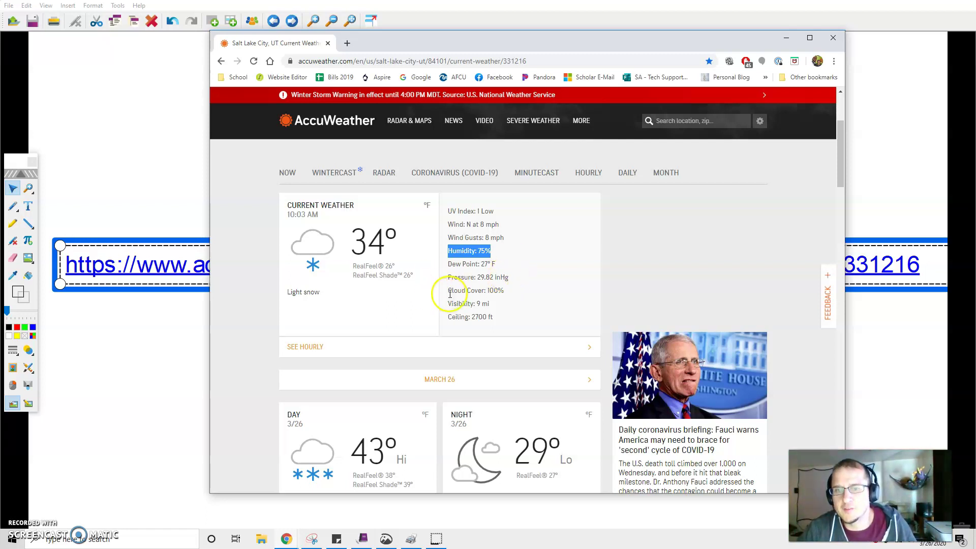
{"action": "left_click_drag", "start_coordinate": [447, 291], "coordinate": [504, 290]}
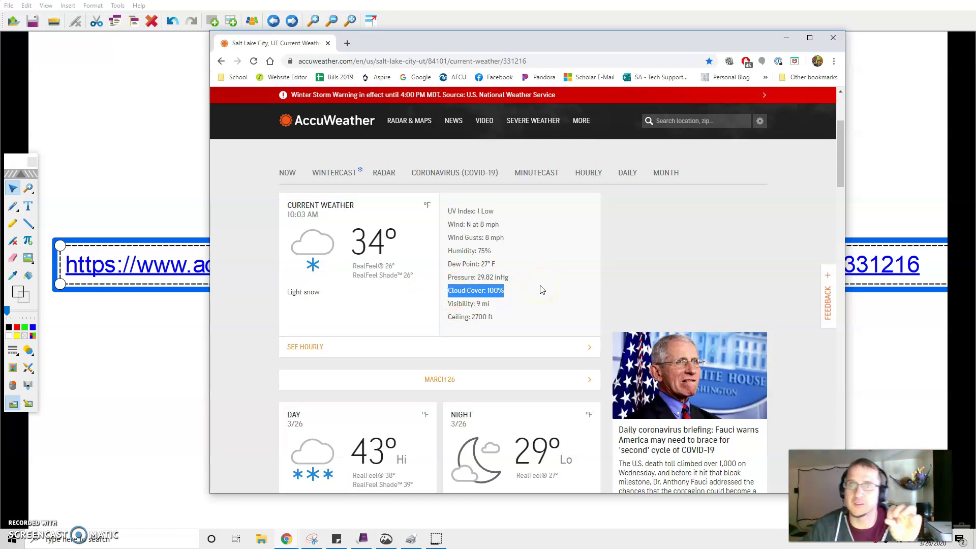
{"action": "scroll", "coordinate": [541, 289], "scroll_direction": "up", "scroll_amount": 1}
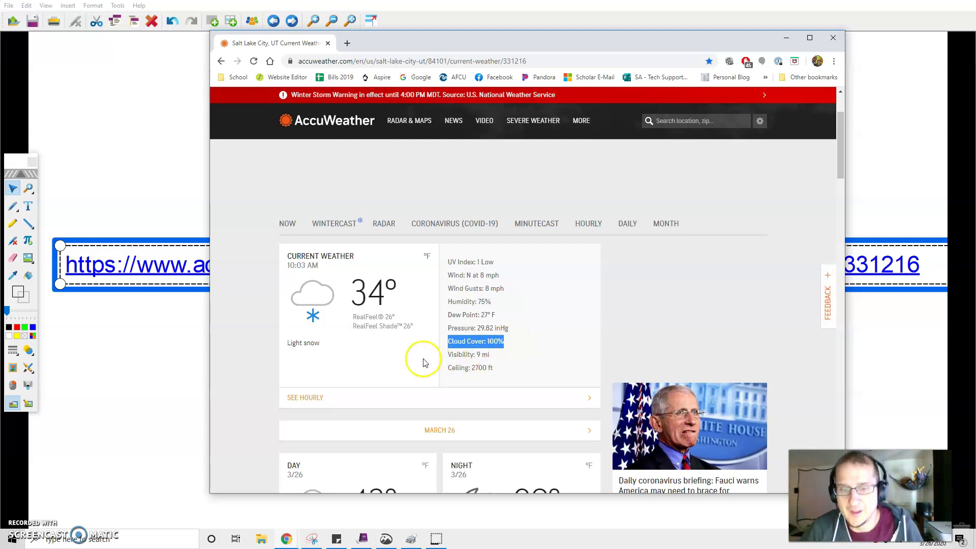
{"action": "scroll", "coordinate": [391, 335], "scroll_direction": "down", "scroll_amount": 1}
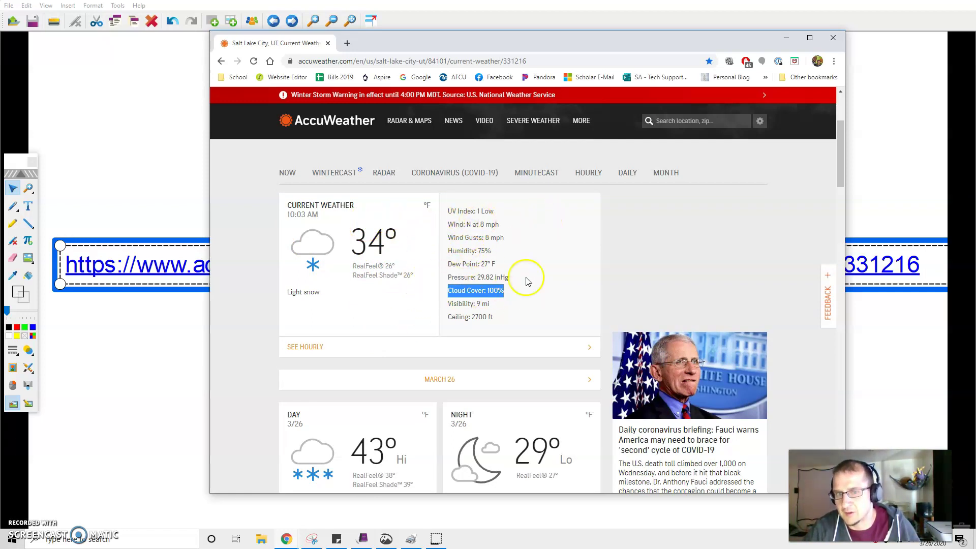
Return to the notebook and go to the page with the weather card and blank chart
{"action": "left_click", "coordinate": [161, 376]}
{"action": "left_click", "coordinate": [292, 21]}
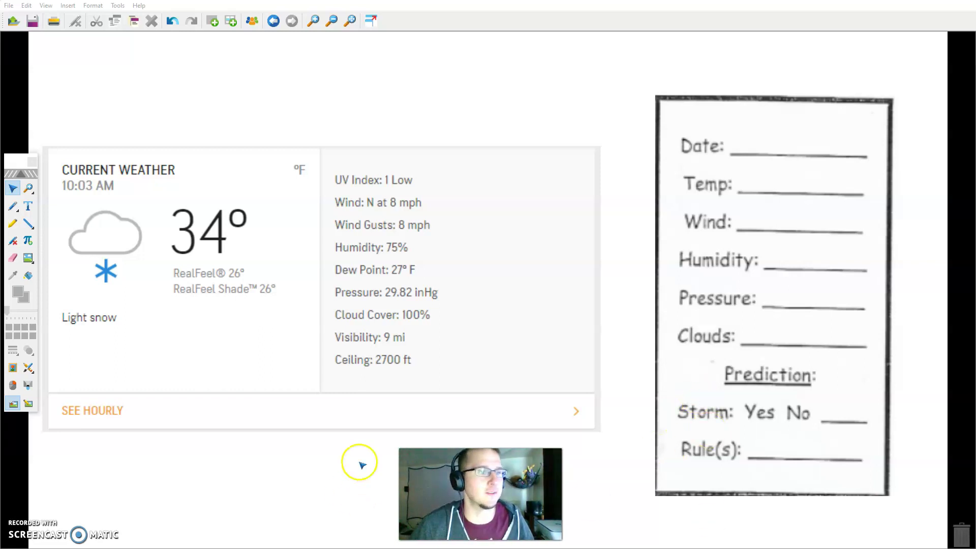
Add the text 3-26 and place it on the chart's Date line
{"action": "left_click", "coordinate": [32, 209]}
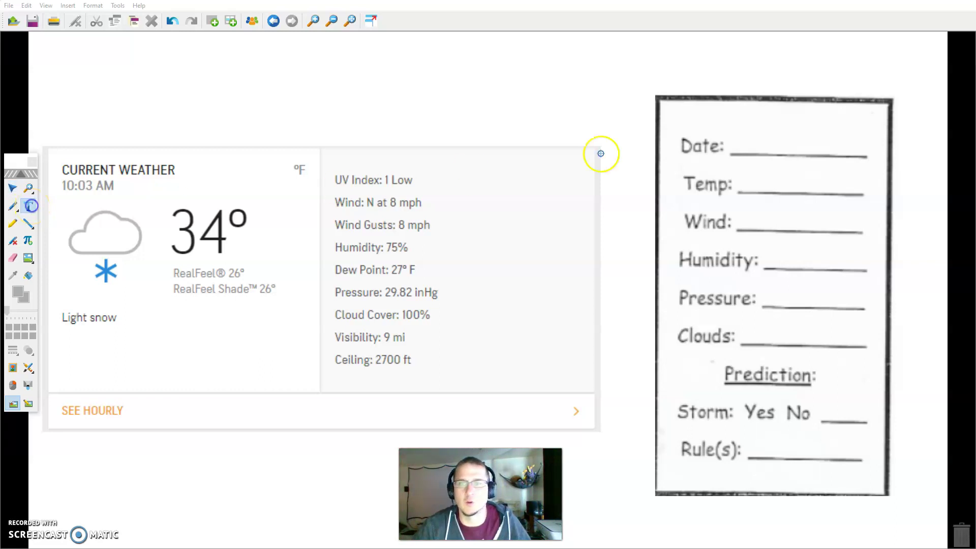
{"action": "left_click", "coordinate": [742, 116]}
{"action": "type", "text": "3-26"}
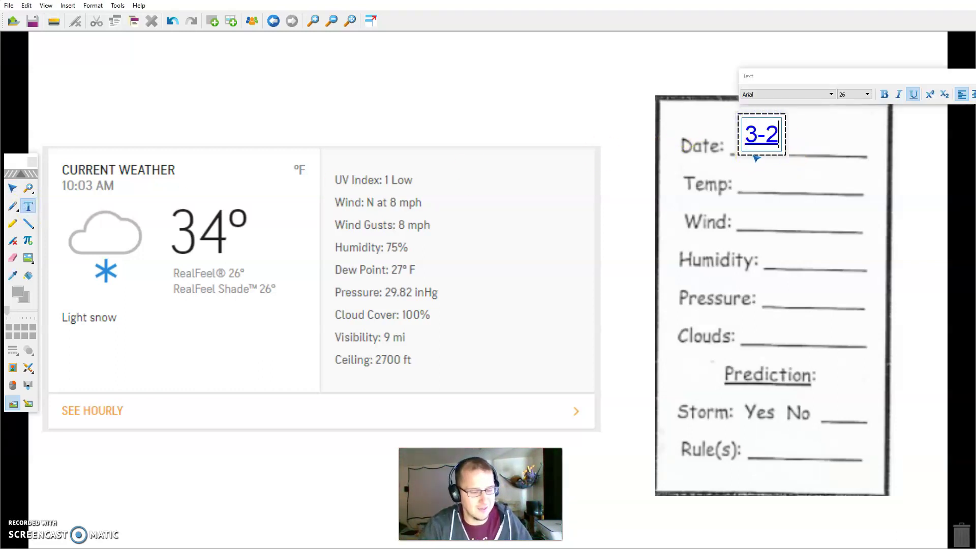
{"action": "left_click", "coordinate": [11, 188]}
{"action": "left_click_drag", "start_coordinate": [785, 132], "coordinate": [807, 135]}
Make the 3-26 text black with no underline
{"action": "double_click", "coordinate": [808, 135]}
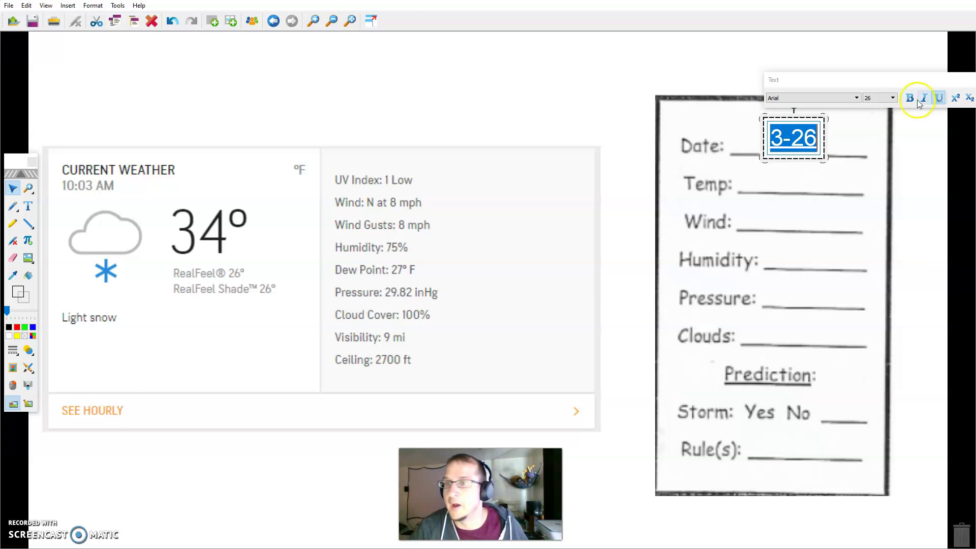
{"action": "left_click_drag", "start_coordinate": [941, 78], "coordinate": [693, 59]}
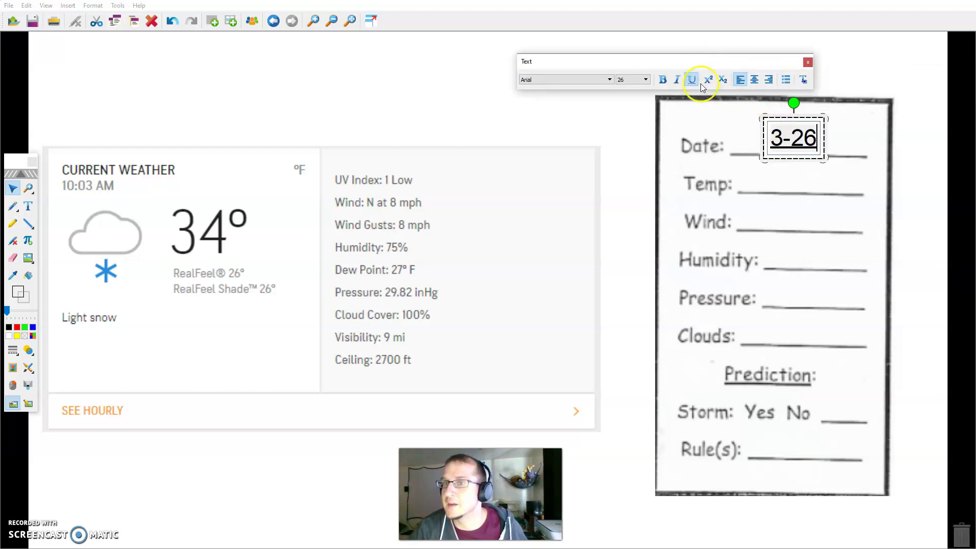
{"action": "left_click", "coordinate": [692, 79]}
{"action": "left_click", "coordinate": [804, 80]}
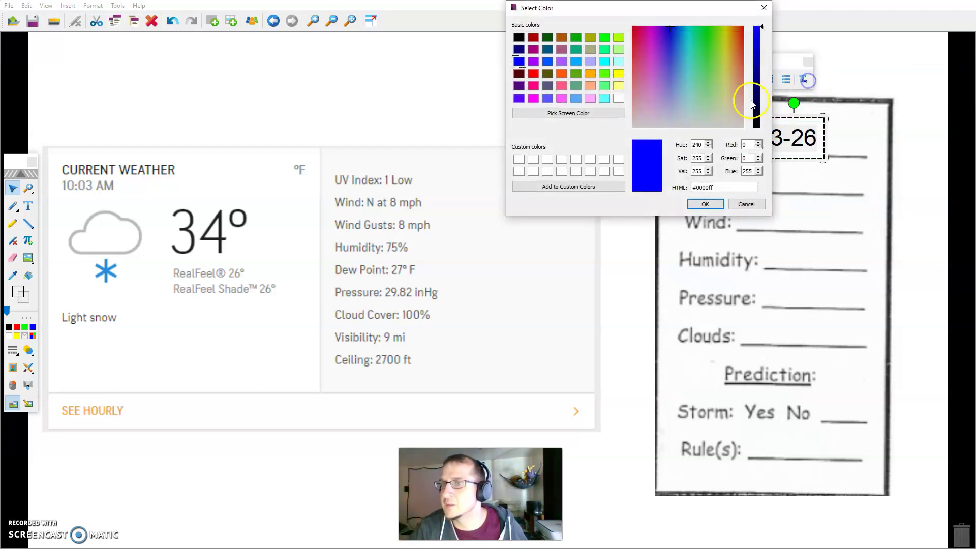
{"action": "left_click", "coordinate": [519, 37]}
{"action": "left_click", "coordinate": [723, 204]}
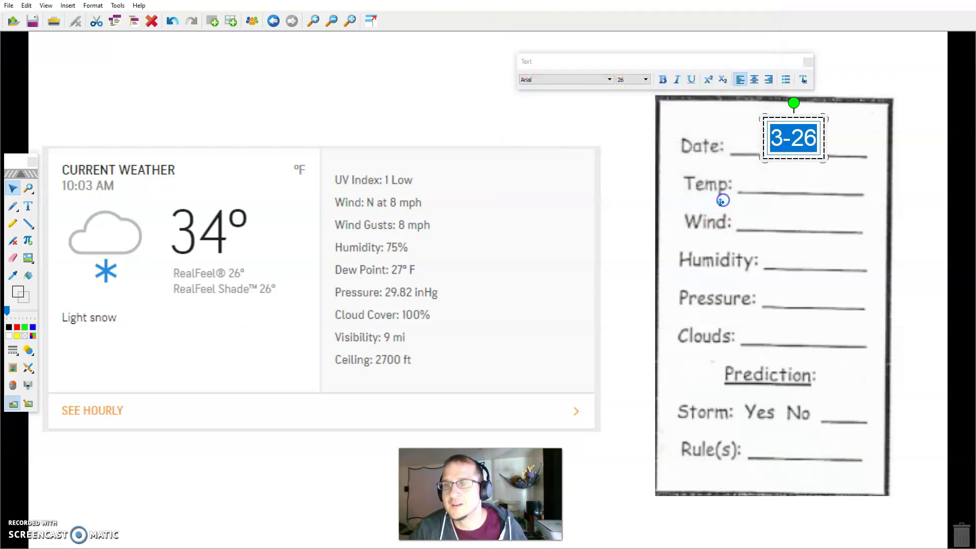
{"action": "left_click", "coordinate": [915, 163]}
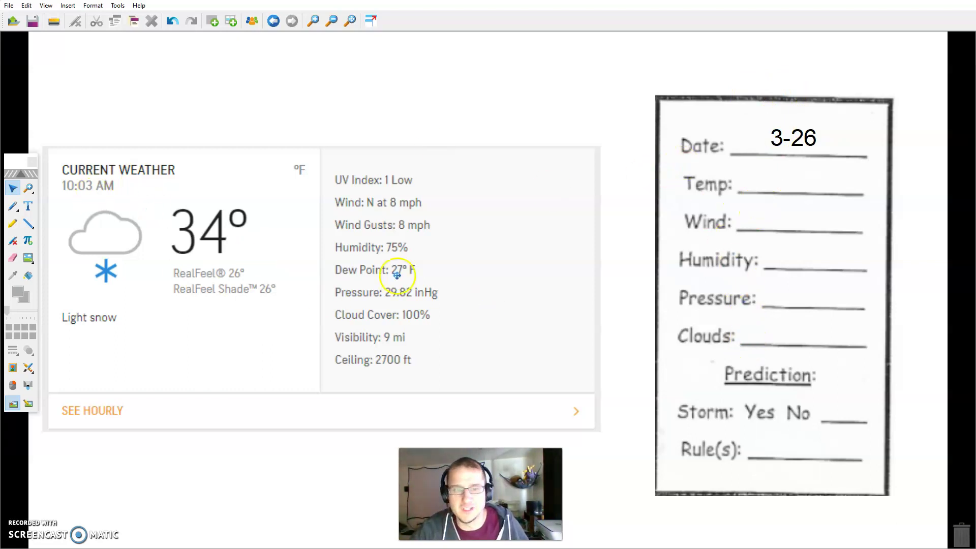
Copy the date onto the Temp line, change it to '34 degrees', and widen it to one line
{"action": "left_click", "coordinate": [814, 134]}
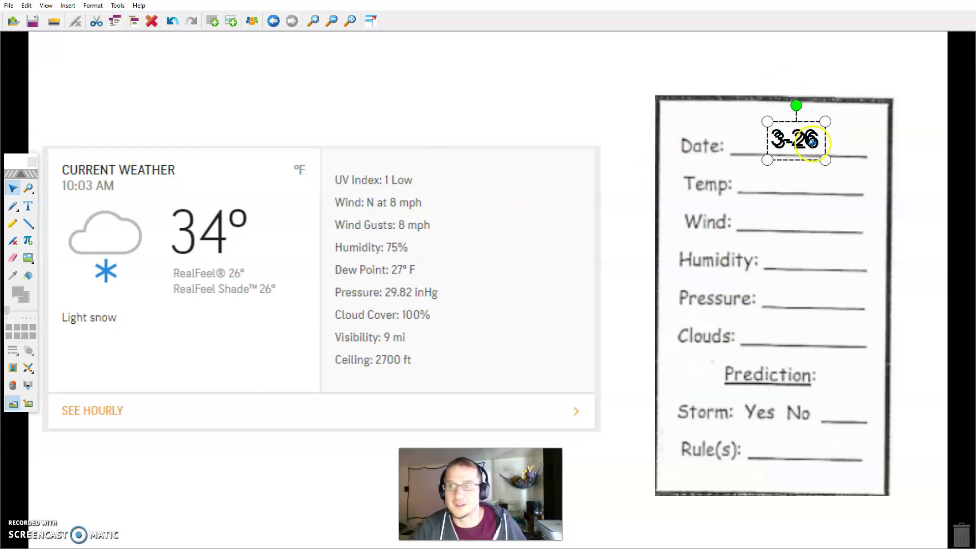
{"action": "left_click_drag", "start_coordinate": [810, 137], "coordinate": [812, 177]}
{"action": "double_click", "coordinate": [811, 177]}
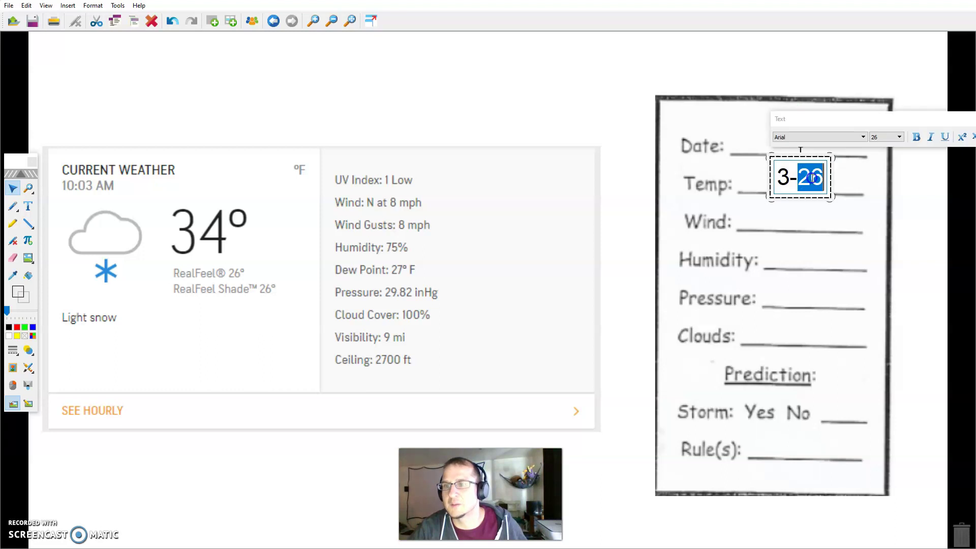
{"action": "triple_click", "coordinate": [784, 179]}
{"action": "type", "text": "34"}
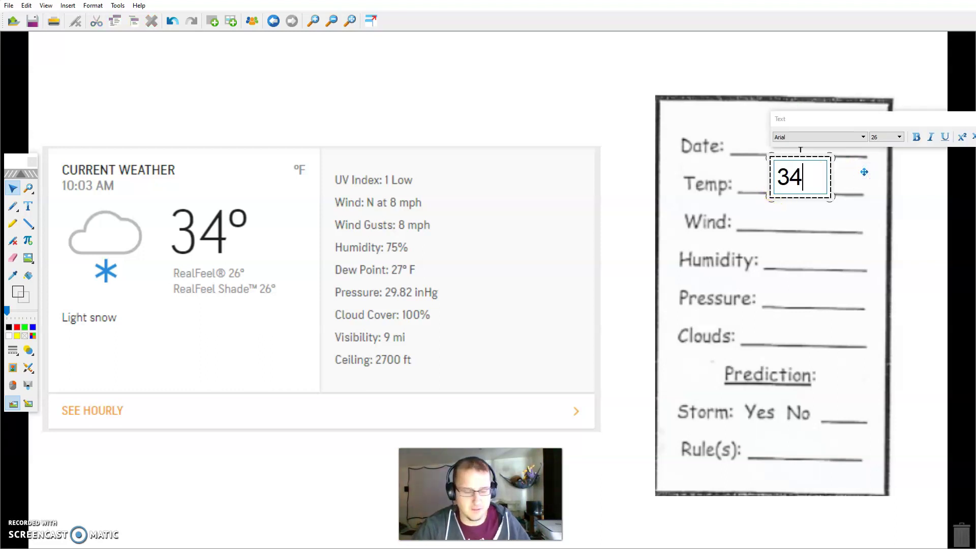
{"action": "type", "text": " degree"}
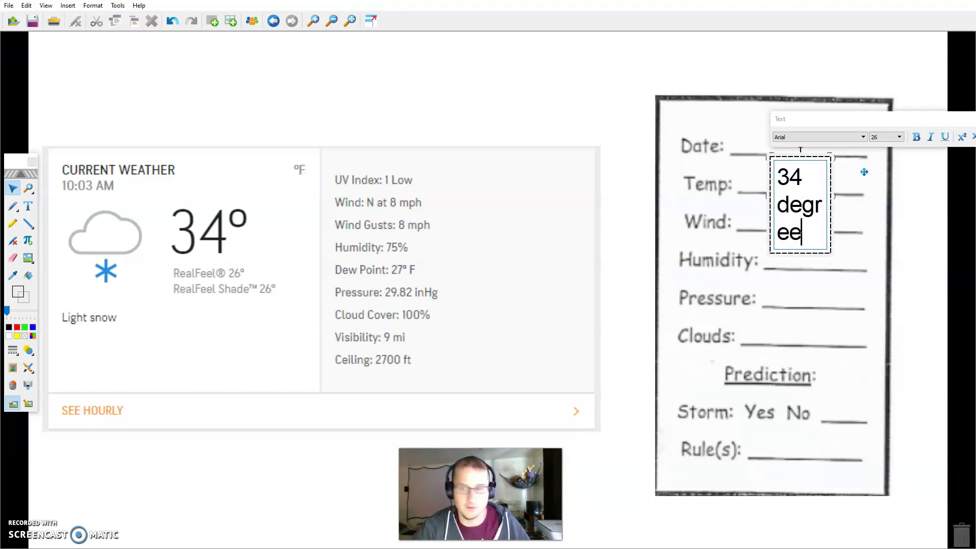
{"action": "type", "text": "s"}
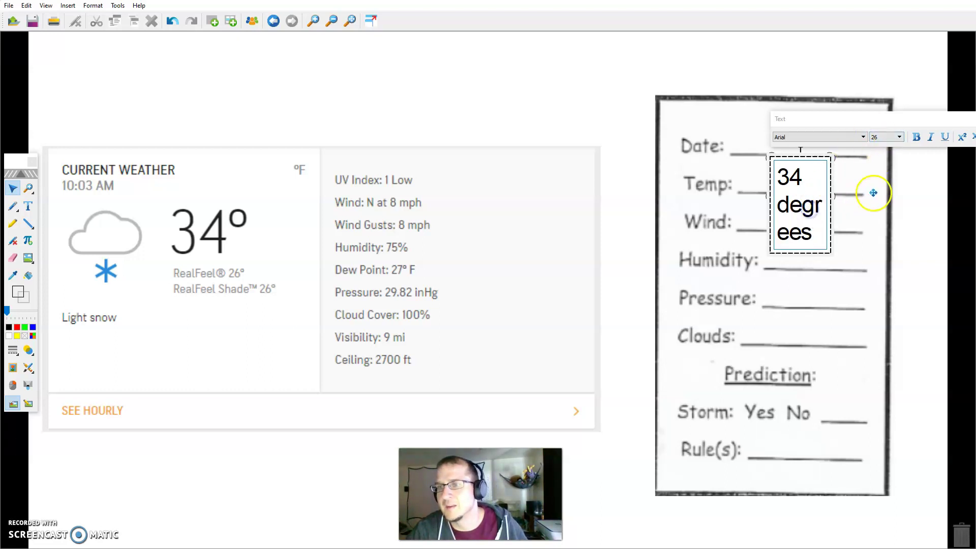
{"action": "left_click", "coordinate": [836, 187]}
{"action": "left_click", "coordinate": [835, 187]}
{"action": "left_click_drag", "start_coordinate": [829, 154], "coordinate": [904, 154]}
{"action": "left_click_drag", "start_coordinate": [856, 175], "coordinate": [828, 176]}
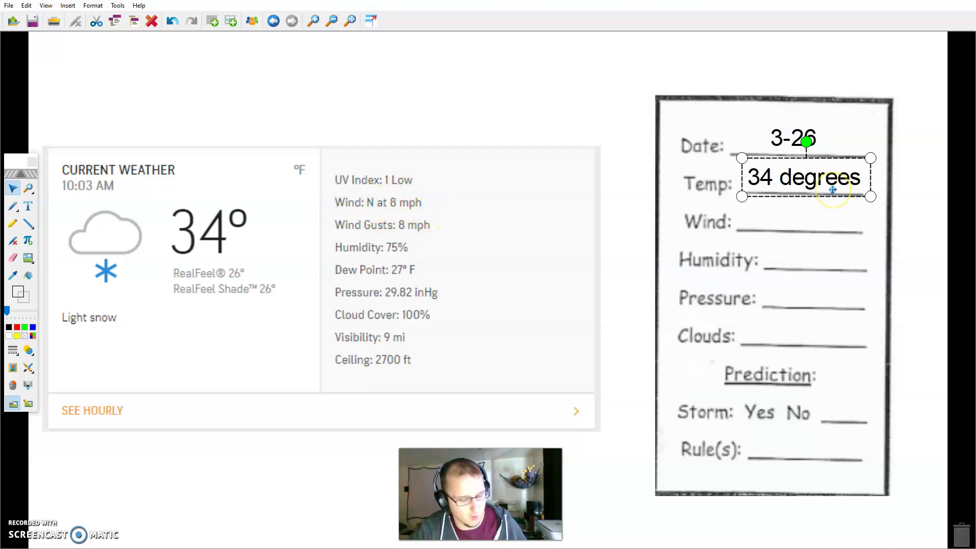
Duplicate the 34 degrees box onto the Wind line and change it to 8 mph from N
{"action": "key", "text": "ctrl+d"}
{"action": "left_click_drag", "start_coordinate": [833, 190], "coordinate": [832, 225]}
{"action": "double_click", "coordinate": [828, 216]}
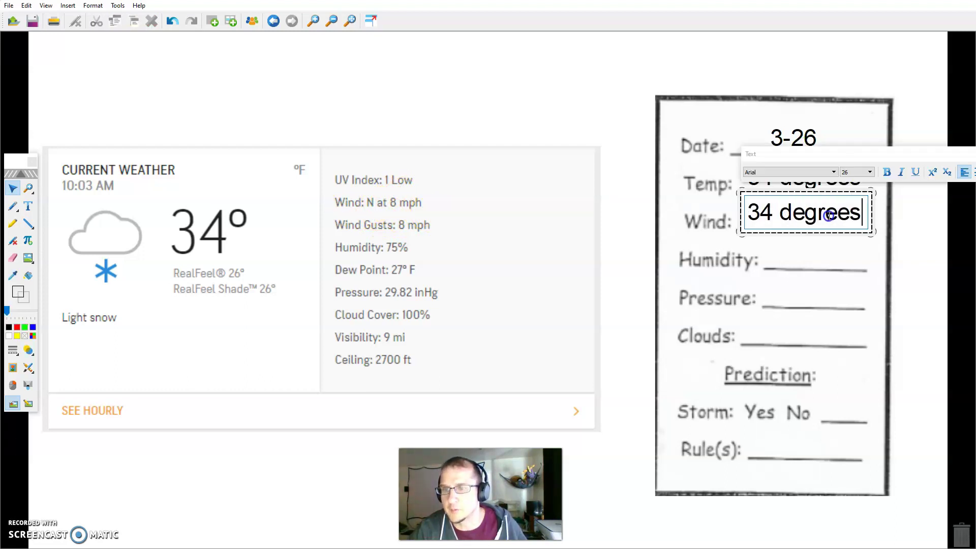
{"action": "double_click", "coordinate": [828, 215]}
{"action": "left_click", "coordinate": [813, 216]}
{"action": "left_click_drag", "start_coordinate": [737, 212], "coordinate": [931, 210]}
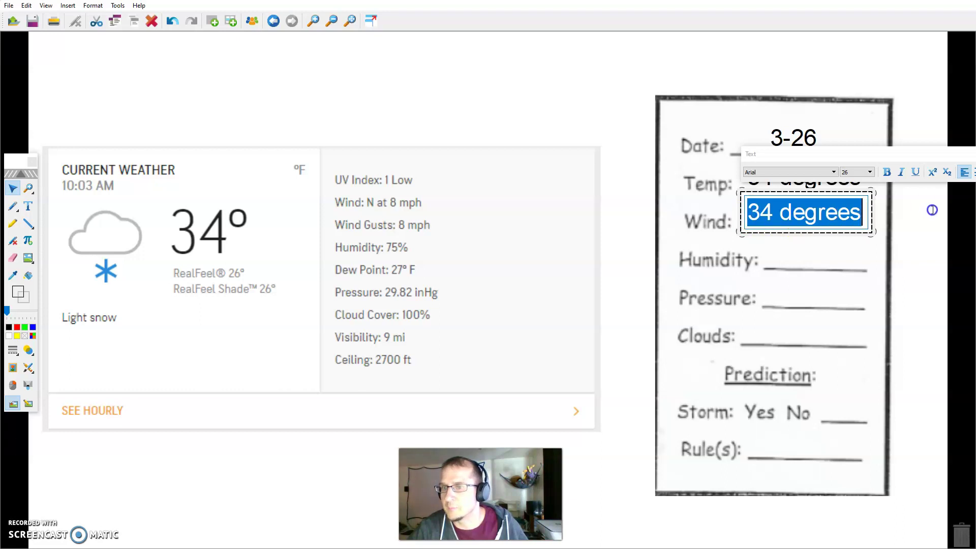
{"action": "type", "text": "8"}
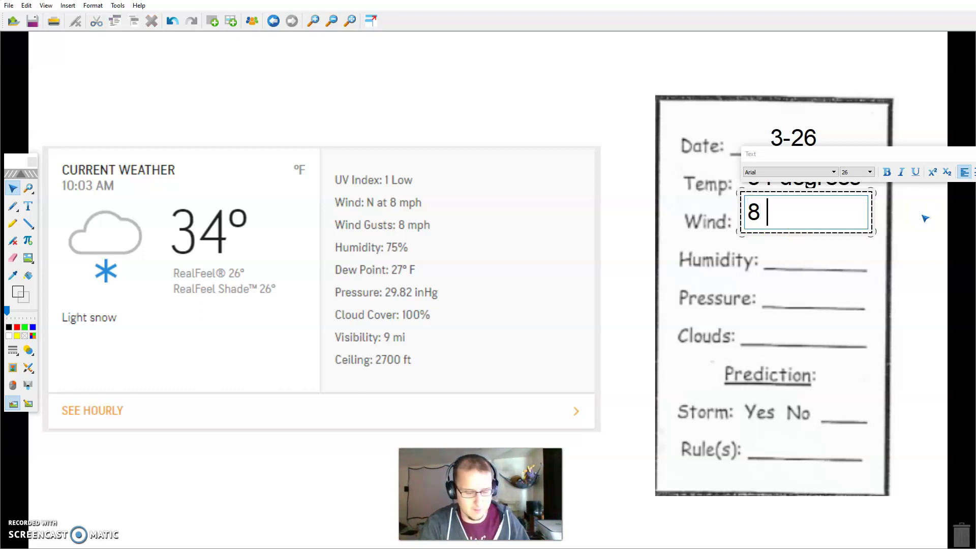
{"action": "type", "text": " mph f"}
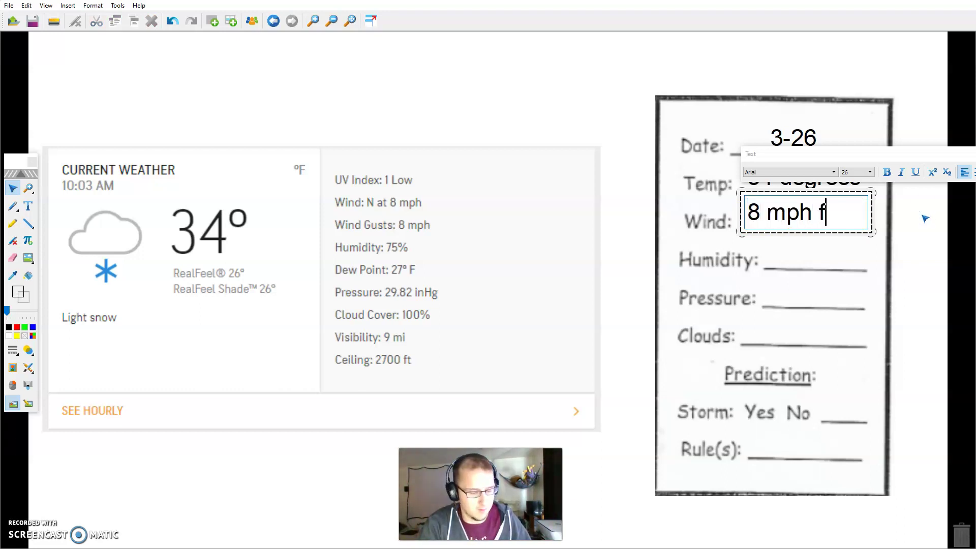
{"action": "type", "text": "rom N"}
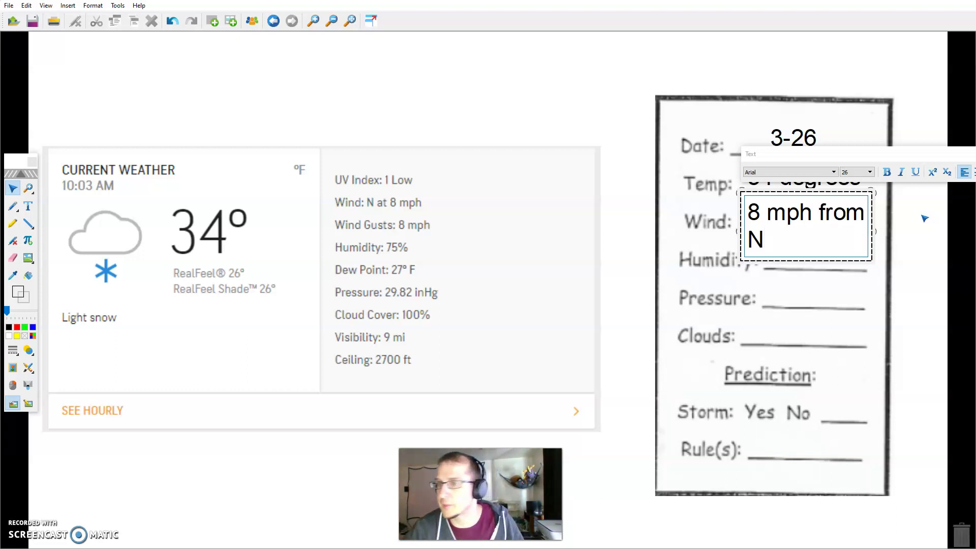
{"action": "left_click", "coordinate": [824, 265]}
Widen the wind box so 8 mph from N fits on one line on the Wind line
{"action": "left_click", "coordinate": [823, 222]}
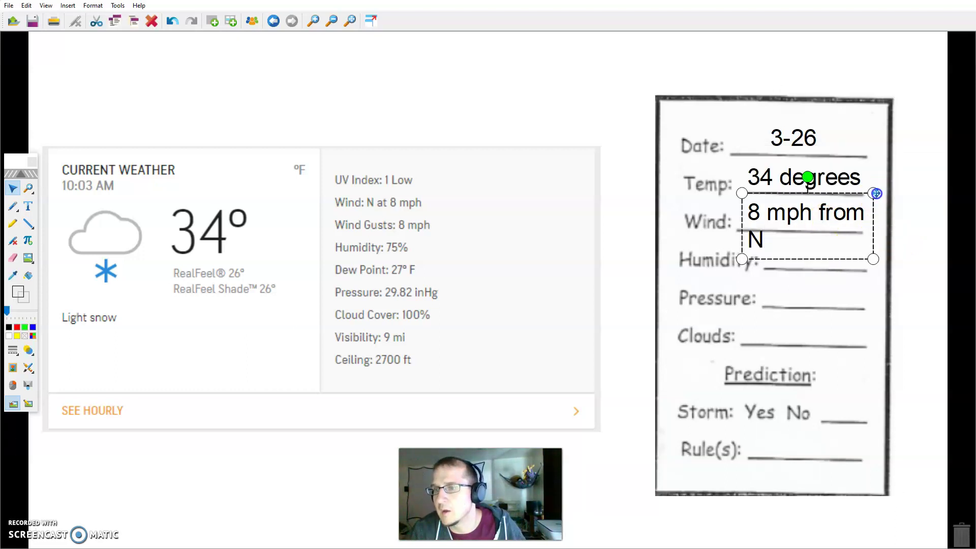
{"action": "left_click_drag", "start_coordinate": [876, 194], "coordinate": [906, 191]}
{"action": "left_click_drag", "start_coordinate": [855, 212], "coordinate": [844, 217]}
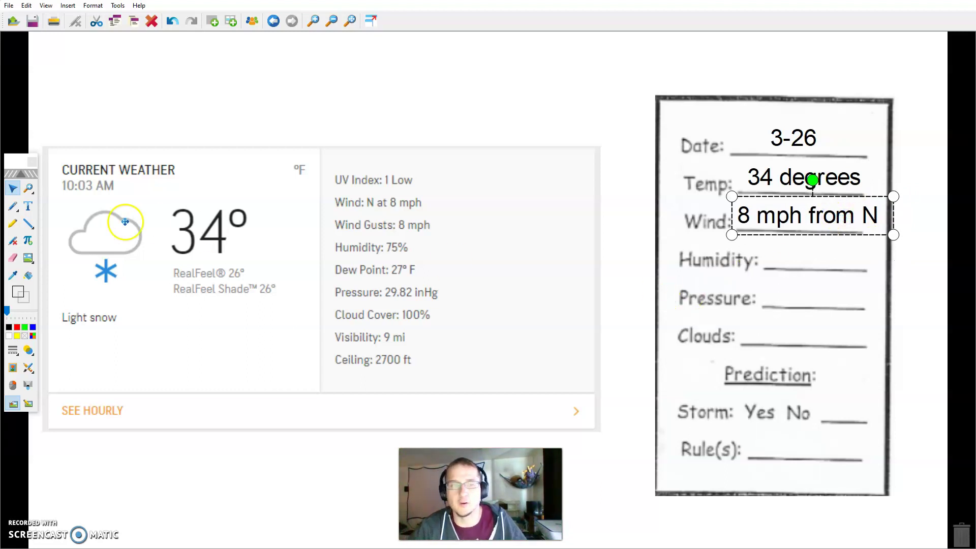
Copy the 34 degrees box to the Humidity line, change it to 75% and centre it
{"action": "left_click", "coordinate": [827, 179]}
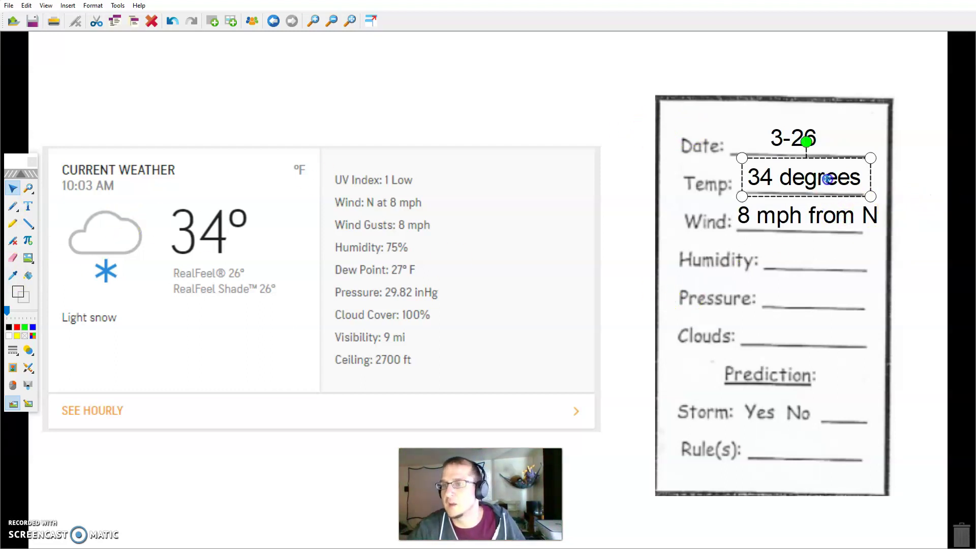
{"action": "key", "text": "ctrl+c"}
{"action": "key", "text": "ctrl+v"}
{"action": "left_click_drag", "start_coordinate": [827, 177], "coordinate": [844, 250]}
{"action": "double_click", "coordinate": [868, 249]}
{"action": "triple_click", "coordinate": [869, 249]}
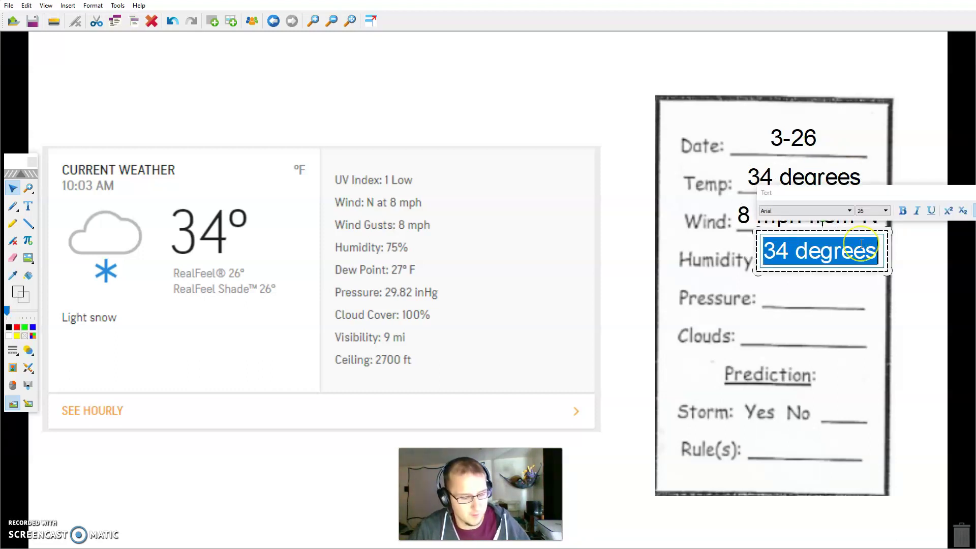
{"action": "type", "text": "75"}
{"action": "left_click", "coordinate": [863, 289]}
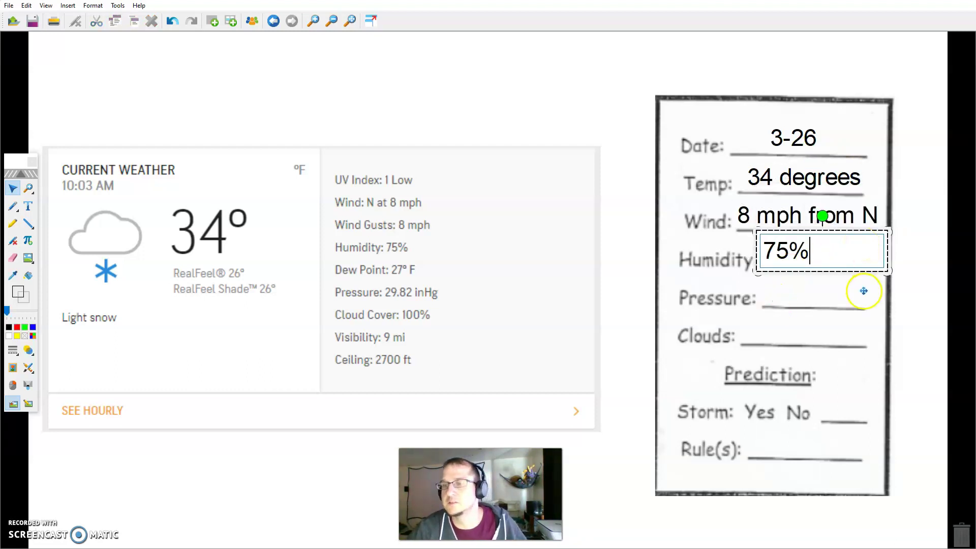
{"action": "left_click_drag", "start_coordinate": [798, 254], "coordinate": [824, 258]}
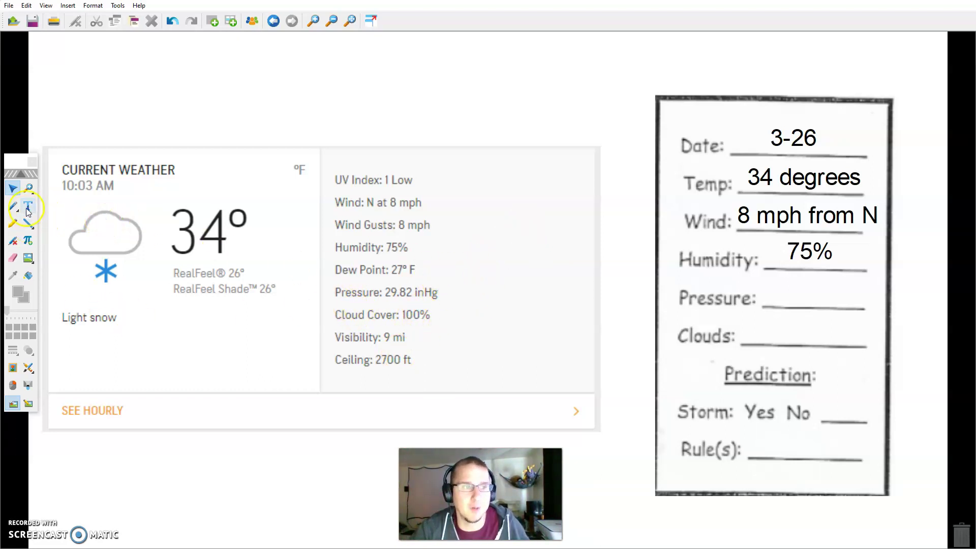
Duplicate the temperature box onto the Pressure line and change it to 29.82
{"action": "left_click", "coordinate": [808, 178]}
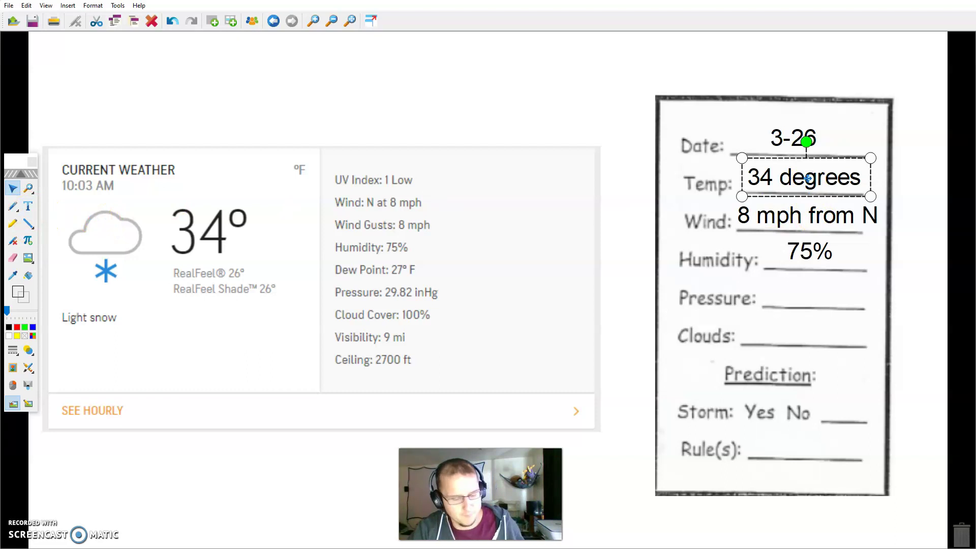
{"action": "key", "text": "ctrl+d"}
{"action": "left_click_drag", "start_coordinate": [808, 178], "coordinate": [831, 290]}
{"action": "double_click", "coordinate": [832, 287]}
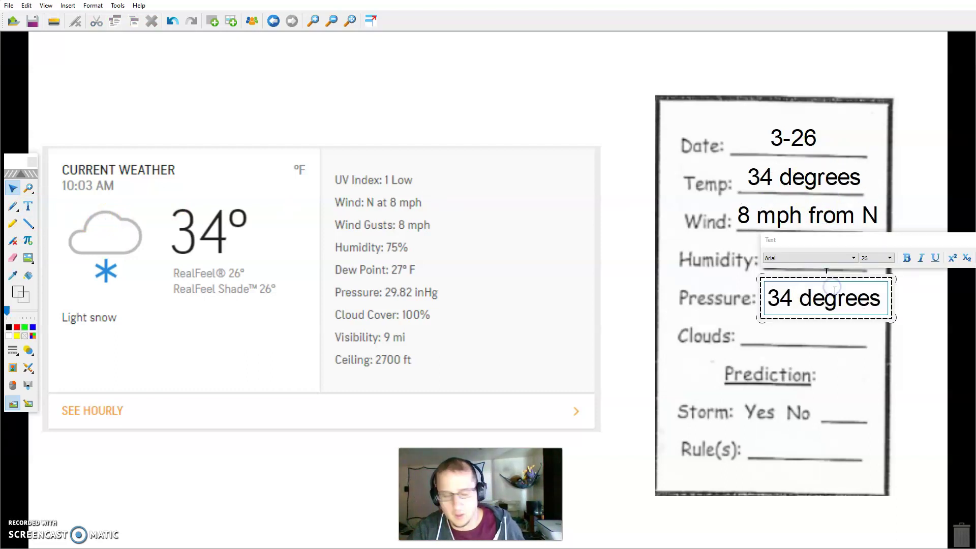
{"action": "key", "text": "ctrl+a"}
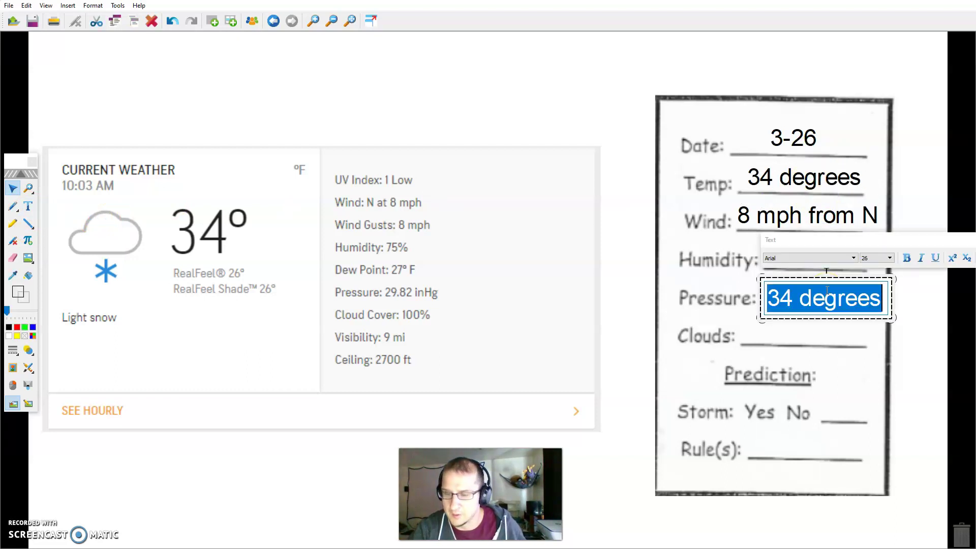
{"action": "type", "text": "29.82"}
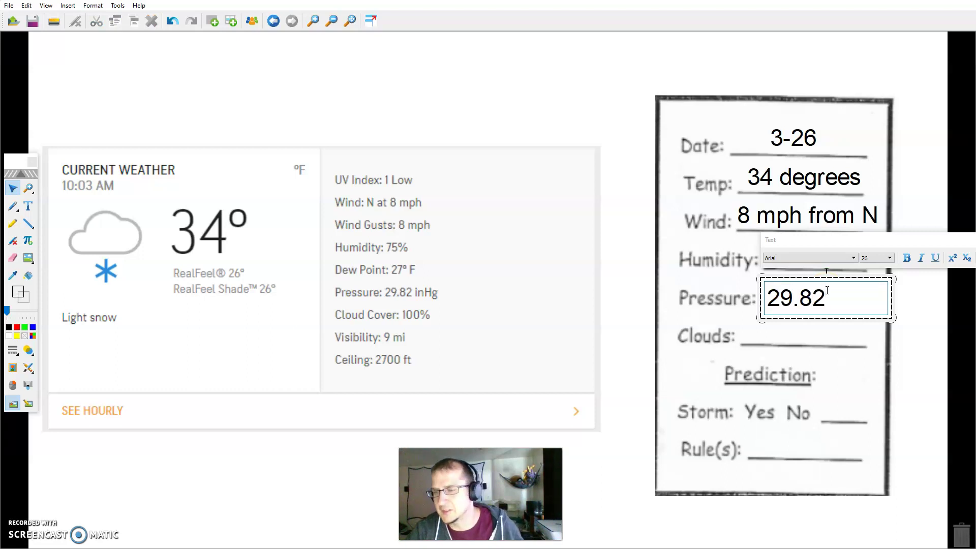
{"action": "left_click", "coordinate": [910, 311]}
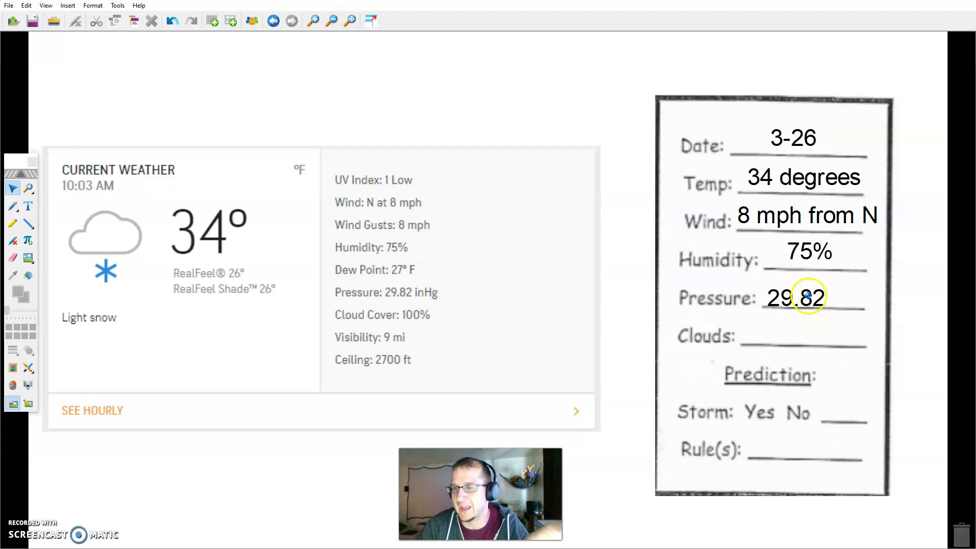
{"action": "left_click_drag", "start_coordinate": [810, 296], "coordinate": [824, 291]}
{"action": "double_click", "coordinate": [823, 291]}
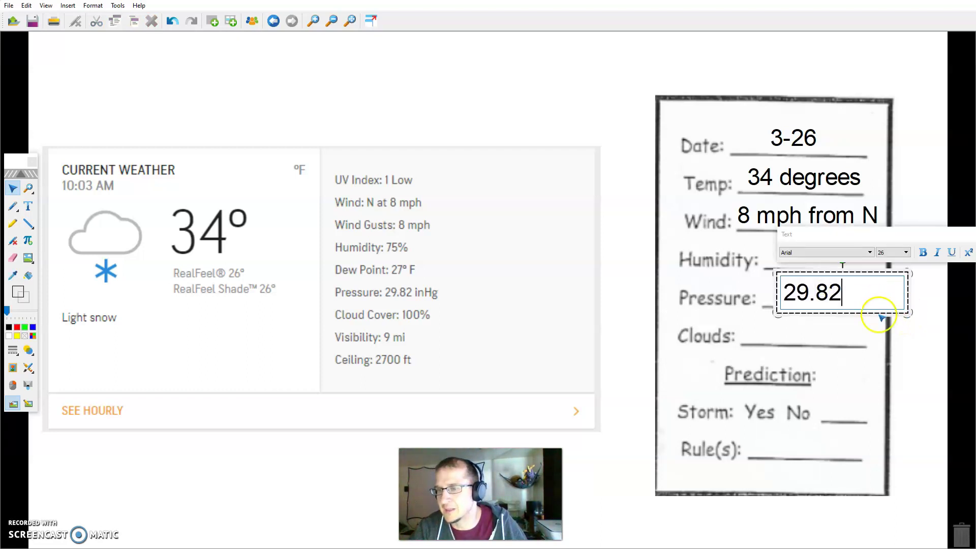
{"action": "left_click", "coordinate": [897, 344]}
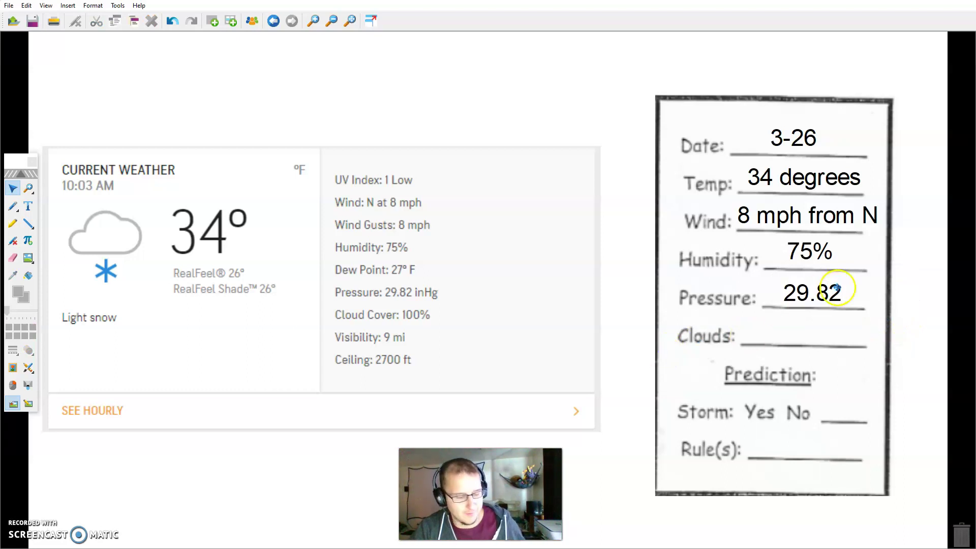
Copy the temperature box to the Clouds line and change it to 100%
{"action": "left_click", "coordinate": [827, 187]}
{"action": "double_click", "coordinate": [828, 189]}
{"action": "left_click_drag", "start_coordinate": [824, 162], "coordinate": [830, 311]}
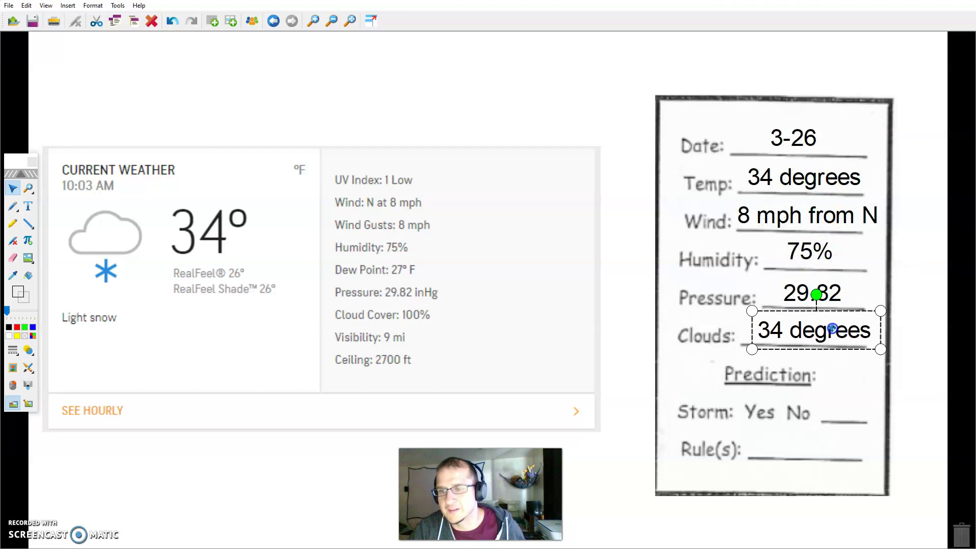
{"action": "left_click", "coordinate": [857, 328]}
{"action": "triple_click", "coordinate": [858, 326]}
{"action": "type", "text": "100"}
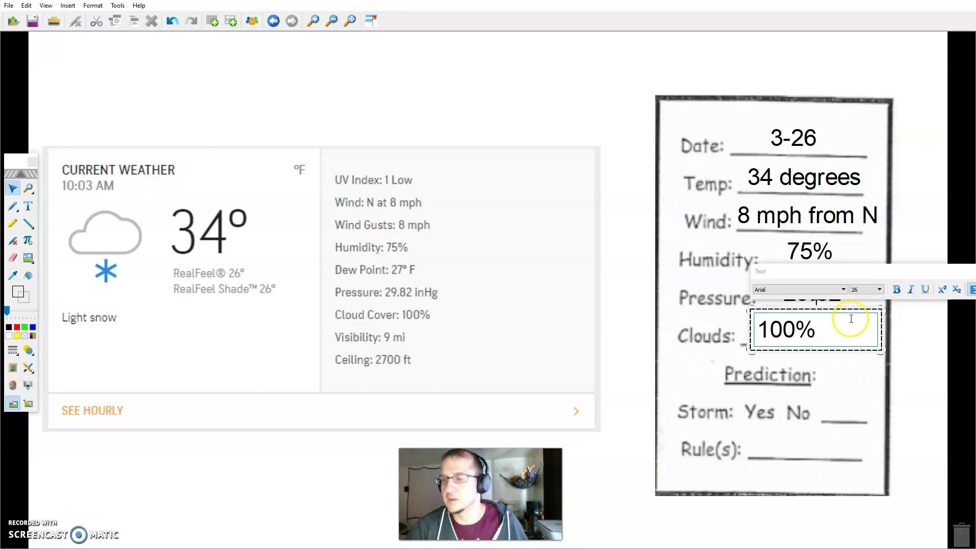
{"action": "left_click", "coordinate": [910, 163]}
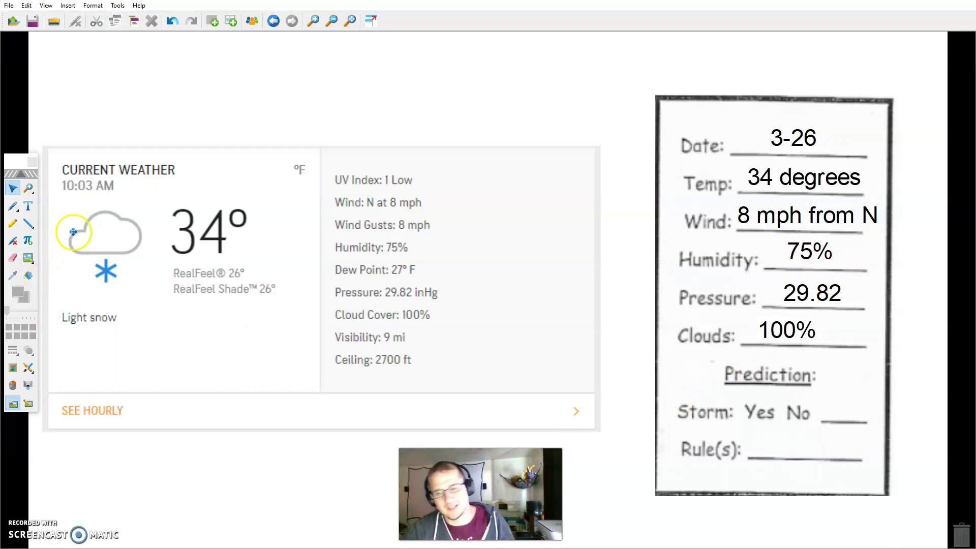
Draw a freehand circle around Yes beside Storm in the prediction section
{"action": "left_click", "coordinate": [14, 206]}
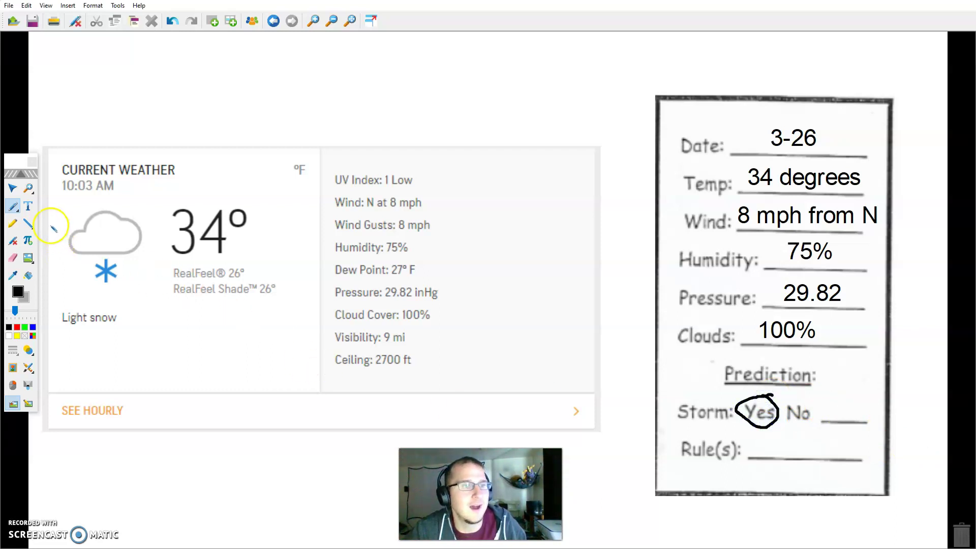
{"action": "left_click", "coordinate": [25, 205]}
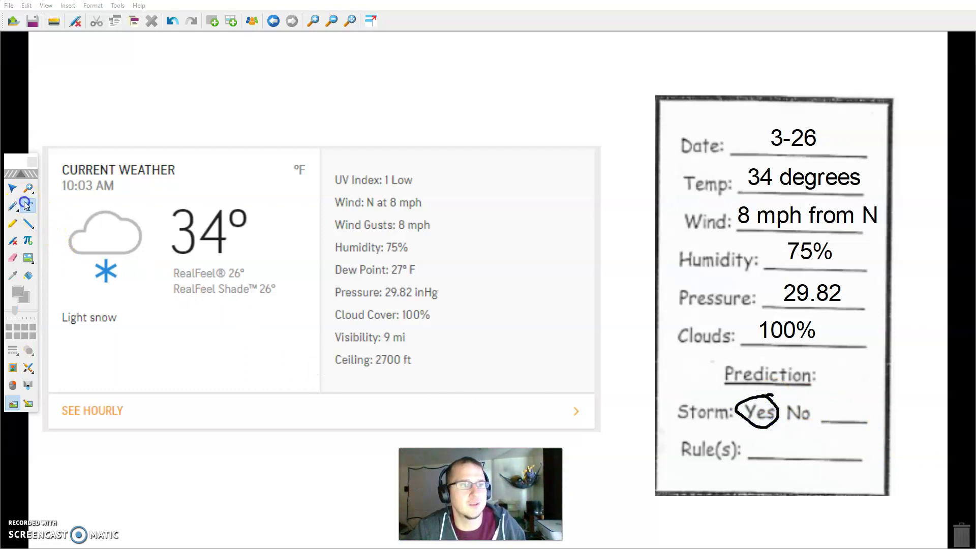
Add a 20-pt text box by Rule(s) listing clouds, air pressure and humidity on separate lines
{"action": "left_click", "coordinate": [753, 439]}
{"action": "left_click", "coordinate": [877, 414]}
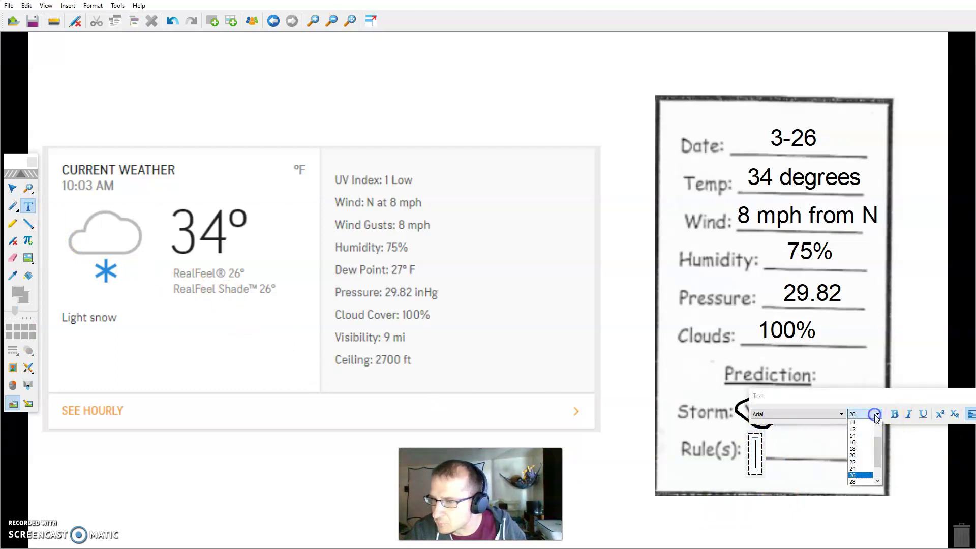
{"action": "left_click", "coordinate": [861, 456]}
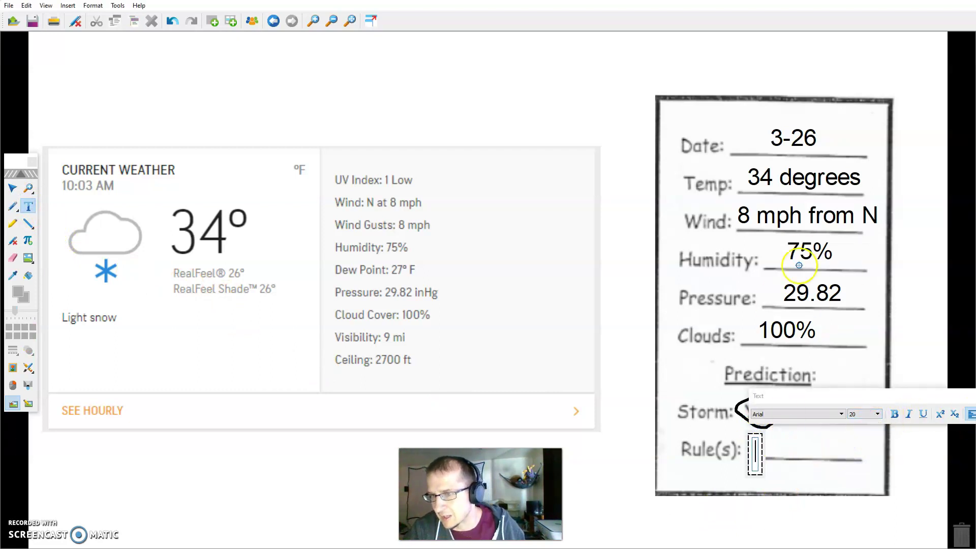
{"action": "type", "text": "clo"}
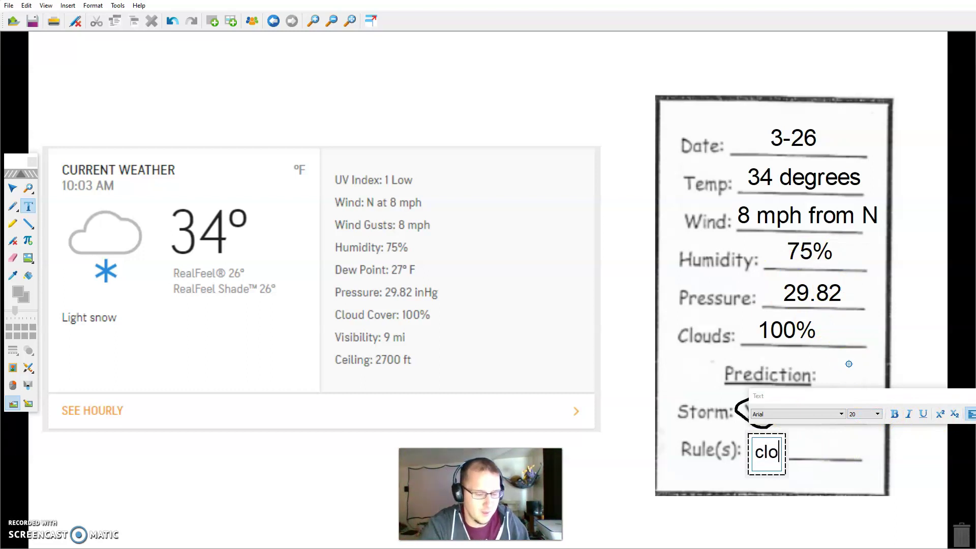
{"action": "type", "text": "uds,"}
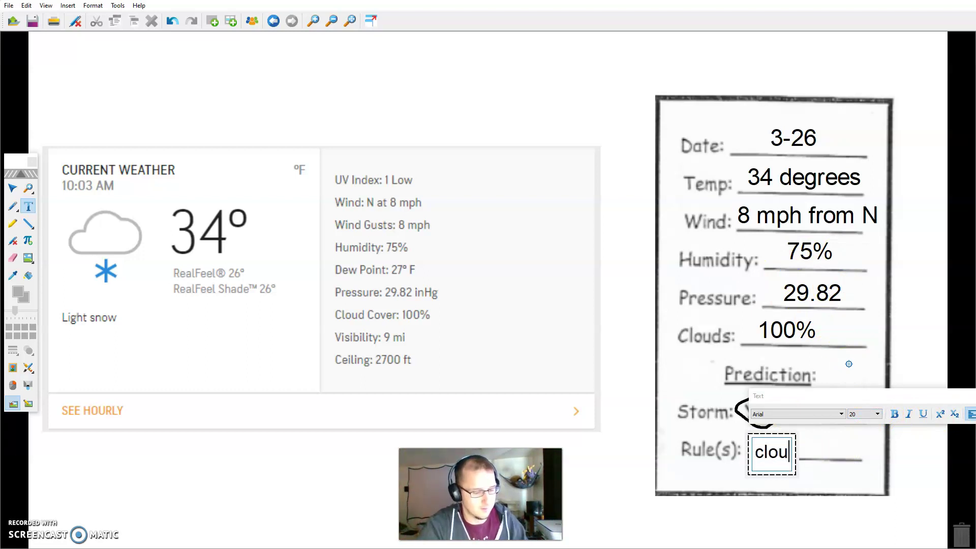
{"action": "key", "text": "Return"}
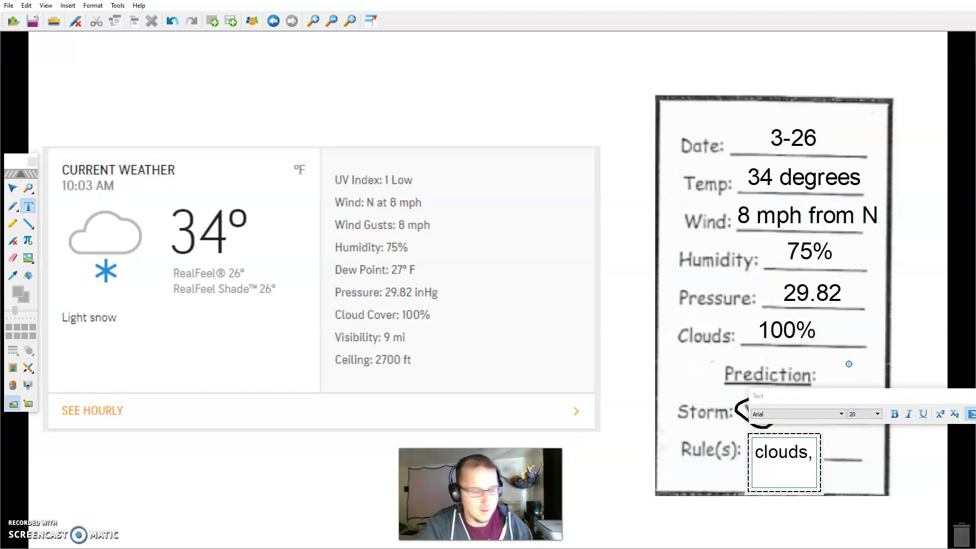
{"action": "type", "text": "a"}
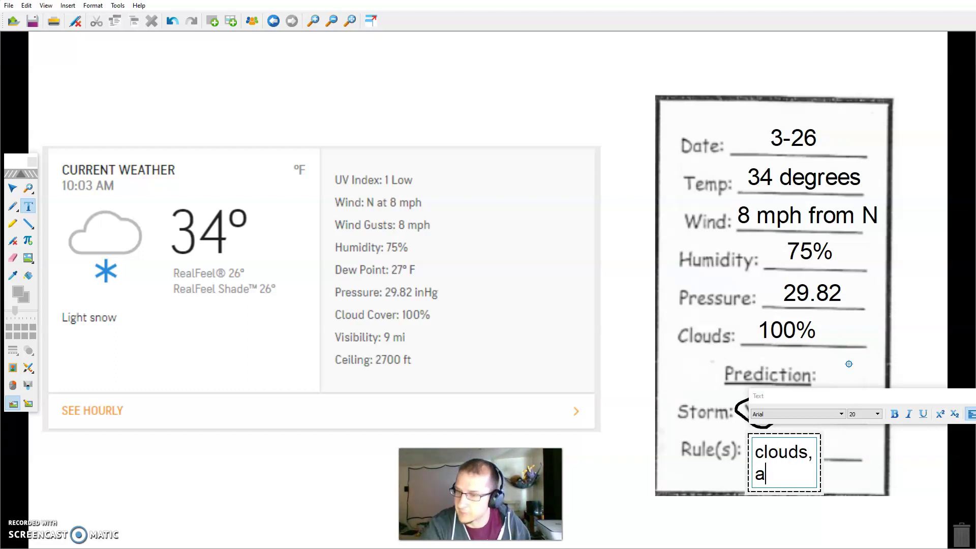
{"action": "type", "text": "ir pressure"}
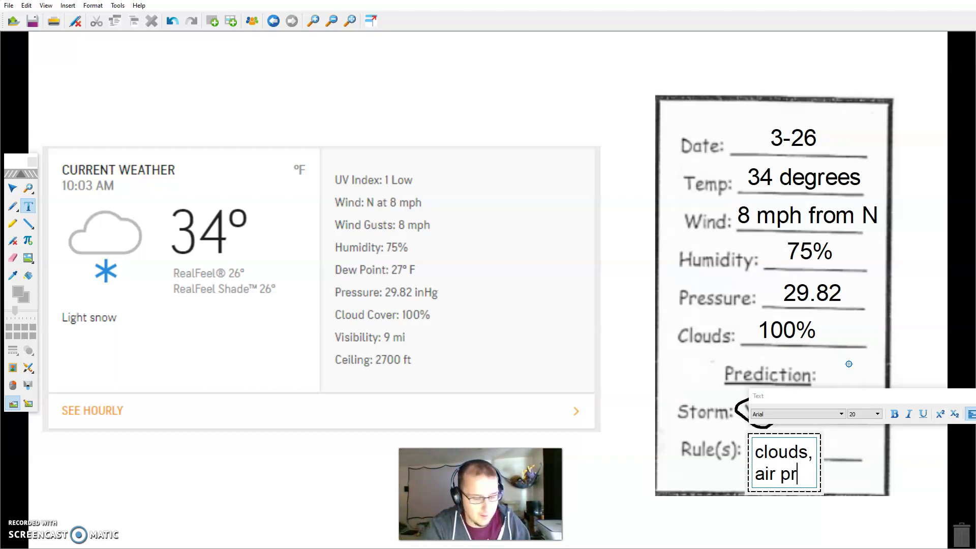
{"action": "key", "text": "Return"}
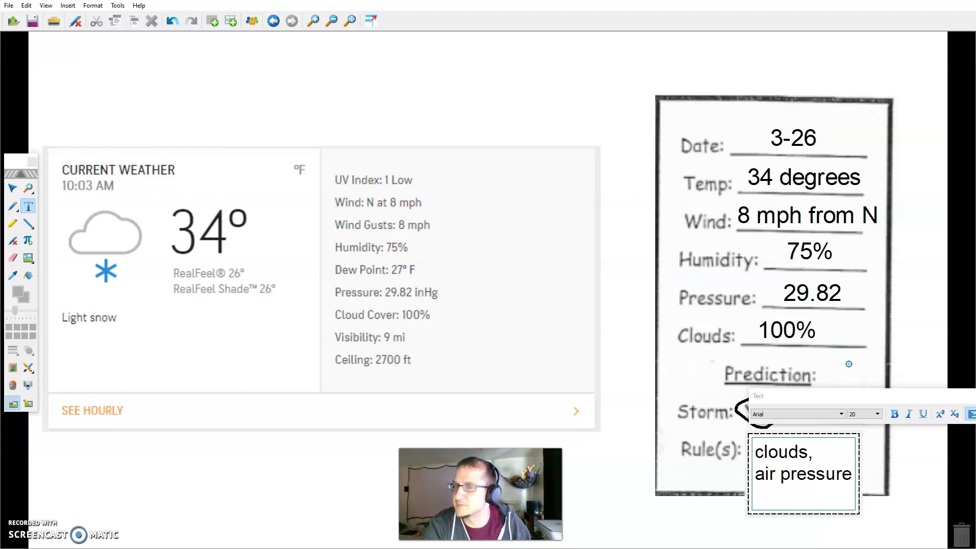
{"action": "type", "text": "humu"}
{"action": "key", "text": "BackSpace"}
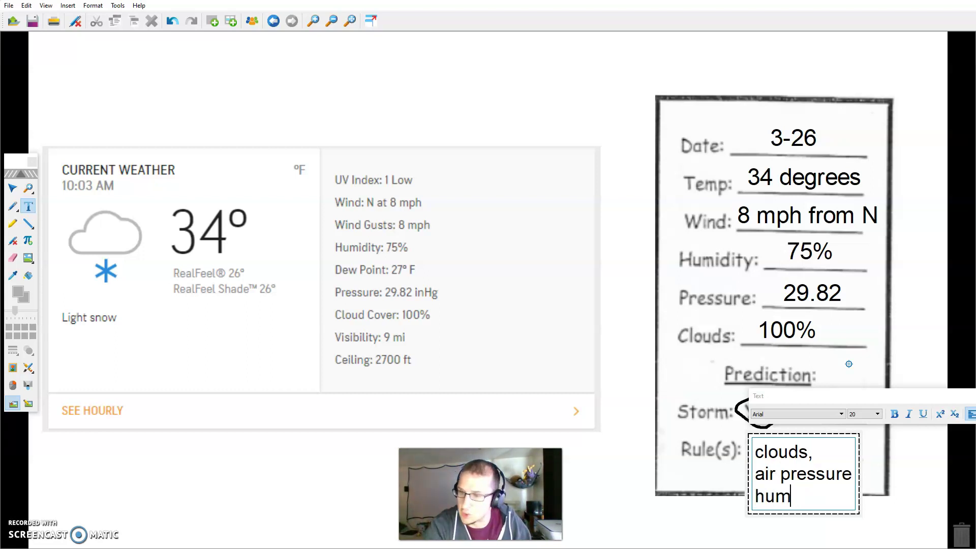
{"action": "type", "text": "idity"}
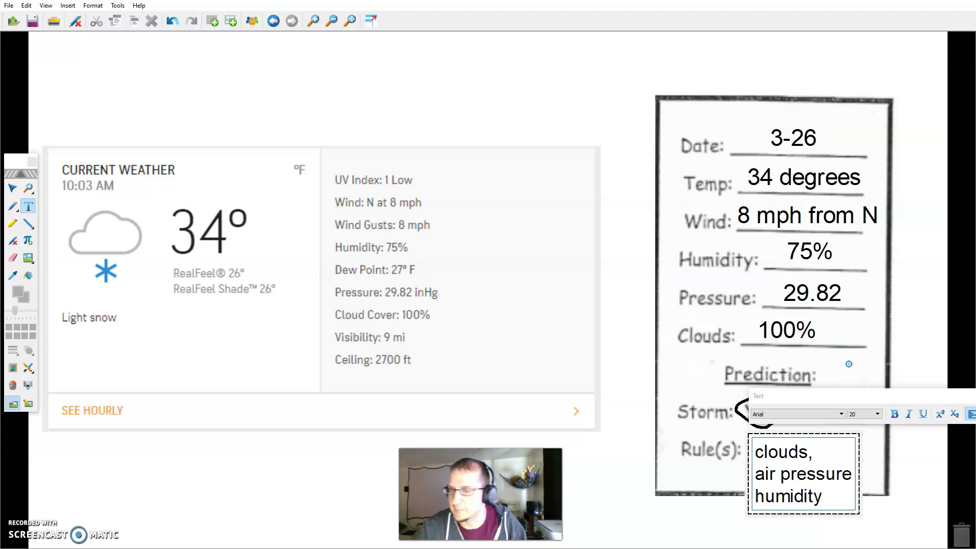
{"action": "left_click", "coordinate": [12, 188]}
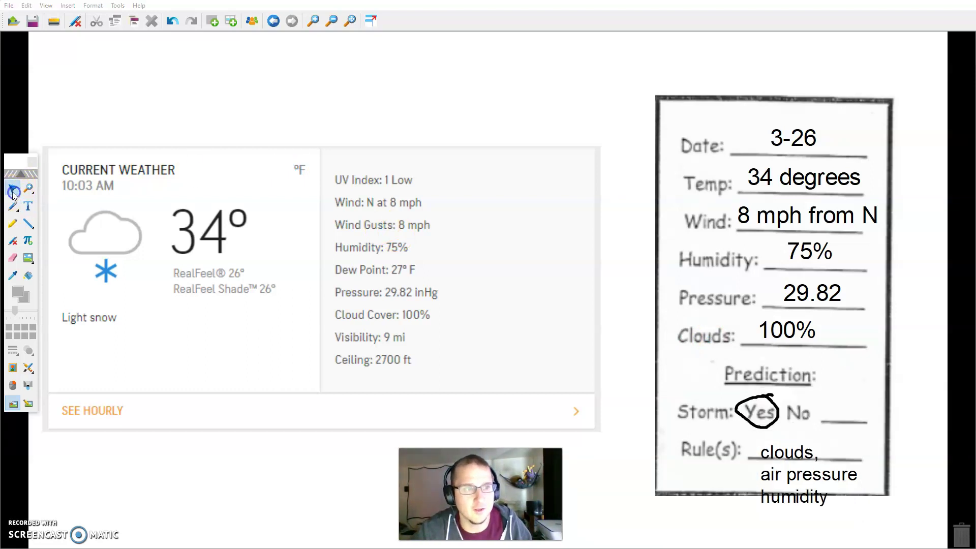
{"action": "left_click_drag", "start_coordinate": [802, 476], "coordinate": [806, 459]}
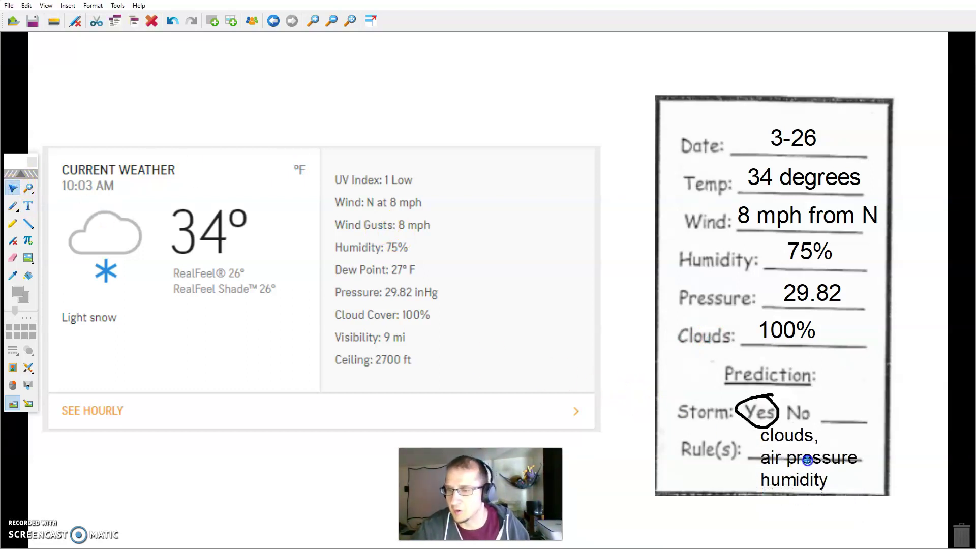